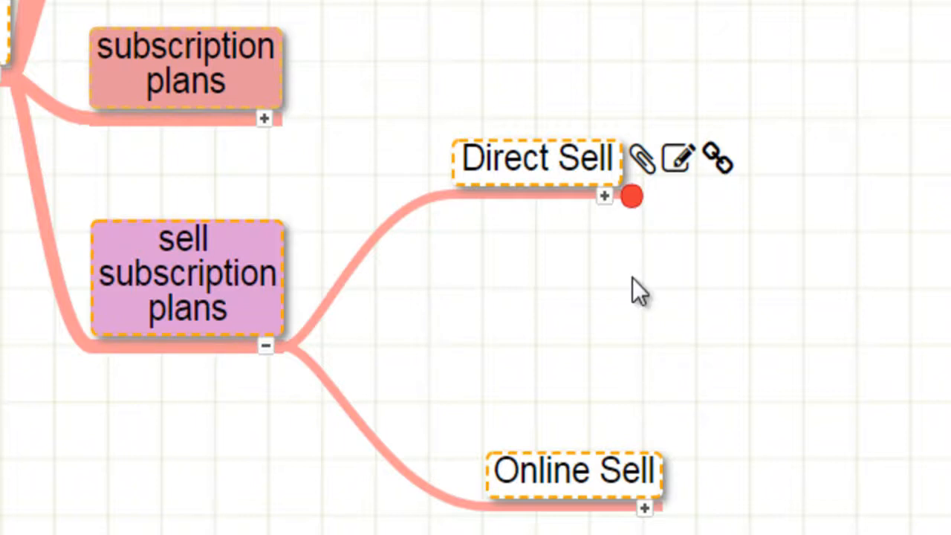
# Examine the sell subscription plans branches of the mind map, stepping through the Online Sell child nodes.
pyautogui.hscroll(2, 632, 279)
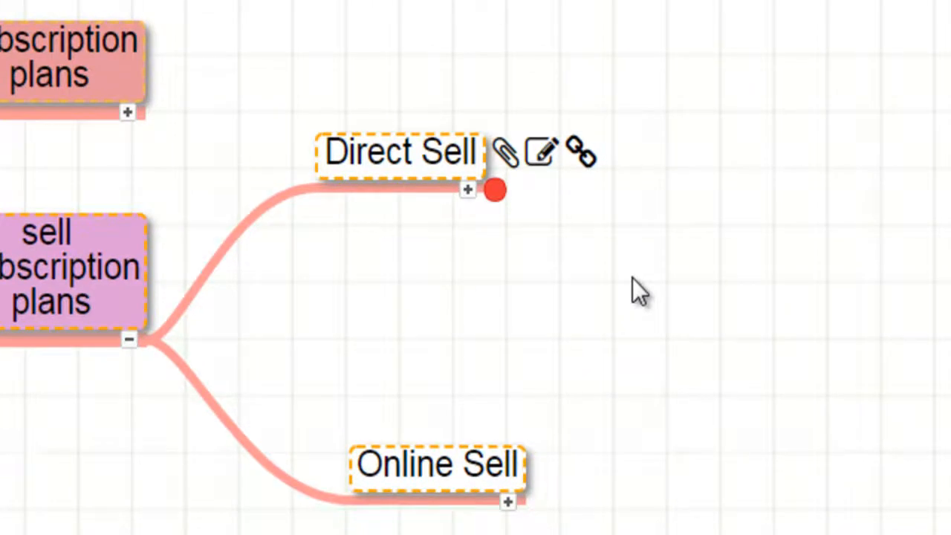
pyautogui.hscroll(3, 632, 277)
pyautogui.hscroll(3, 632, 278)
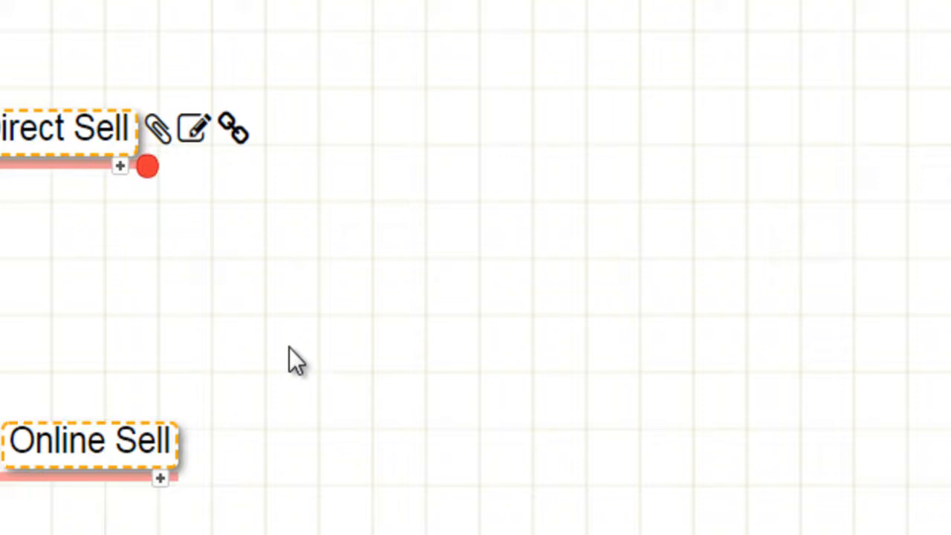
pyautogui.hscroll(4, 289, 347)
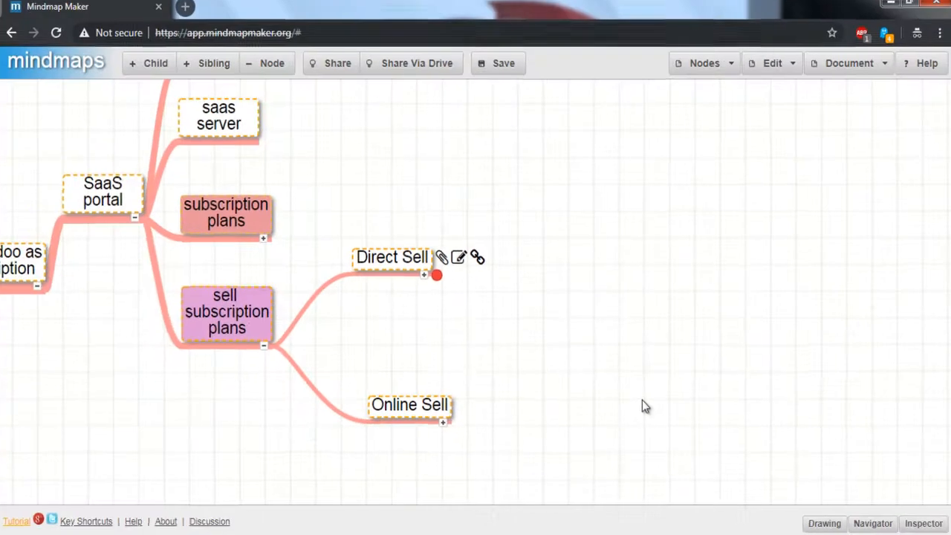
pyautogui.press('Down')
pyautogui.press('Right')
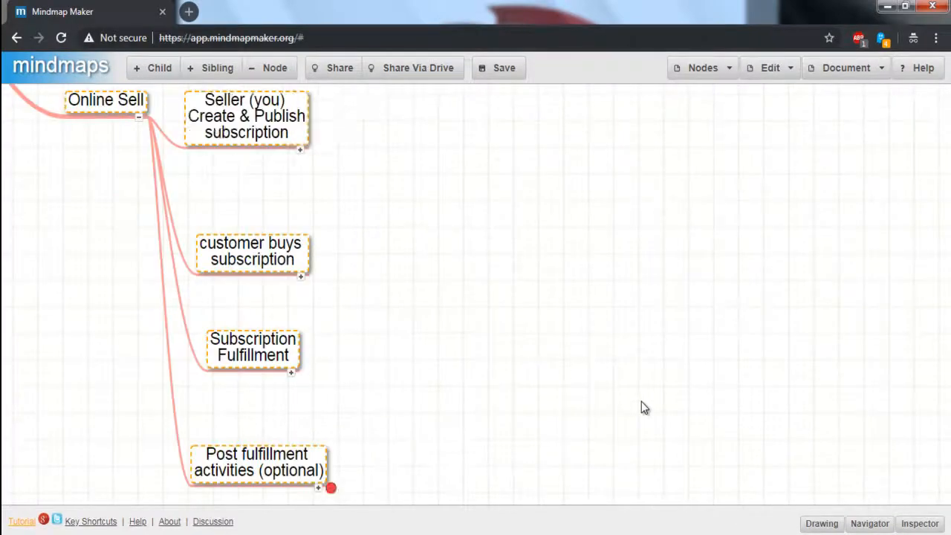
pyautogui.press('Down')
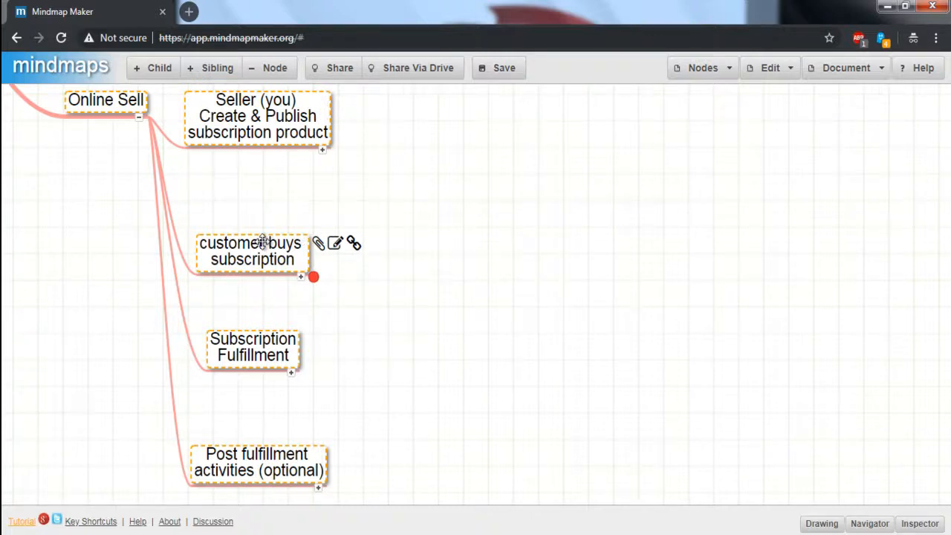
pyautogui.press('Down')
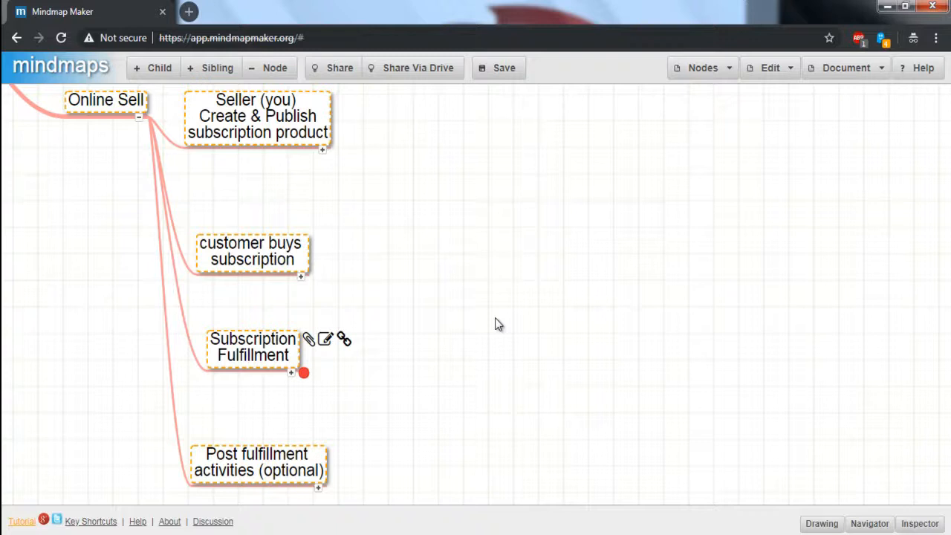
pyautogui.press('Down')
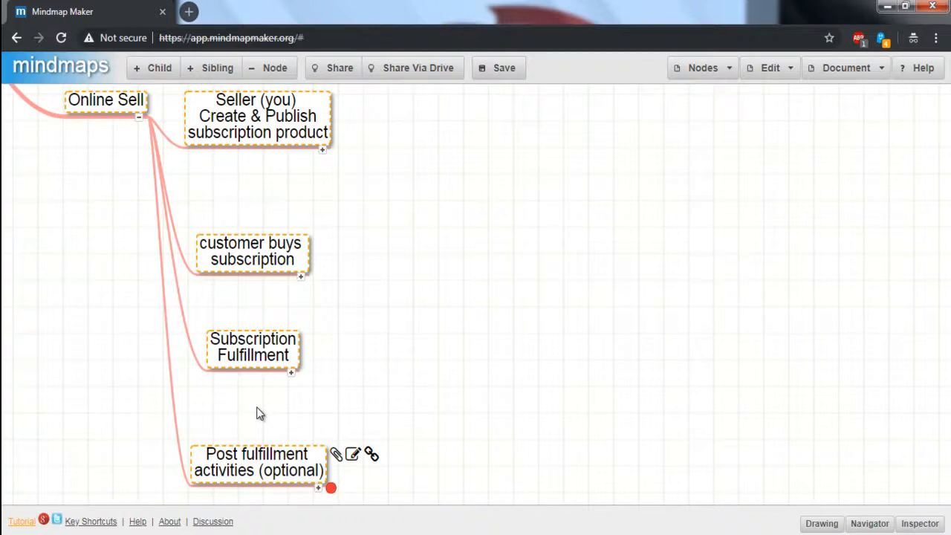
pyautogui.scroll(5, 260, 414)
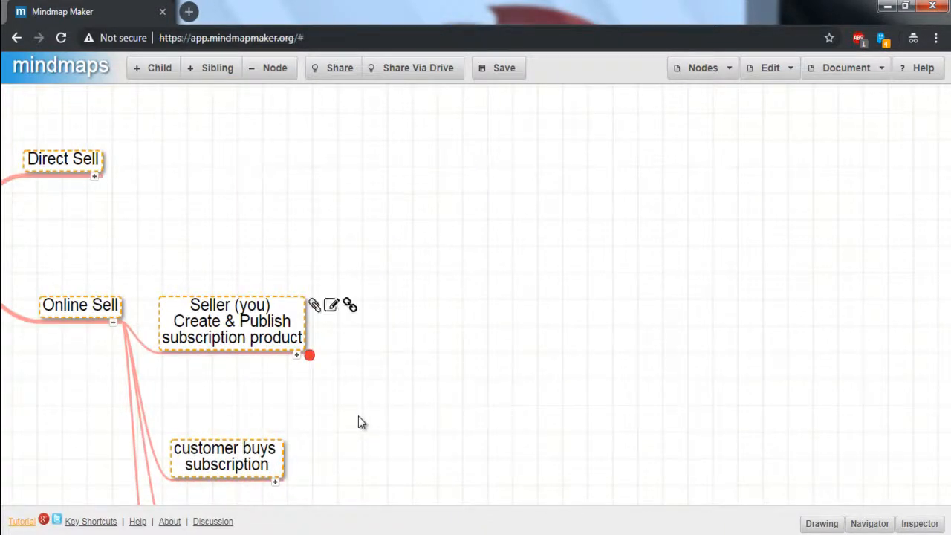
# Expand the seller node and step through its child steps from Enable Debug Mode to publish product on website.
pyautogui.press('space')
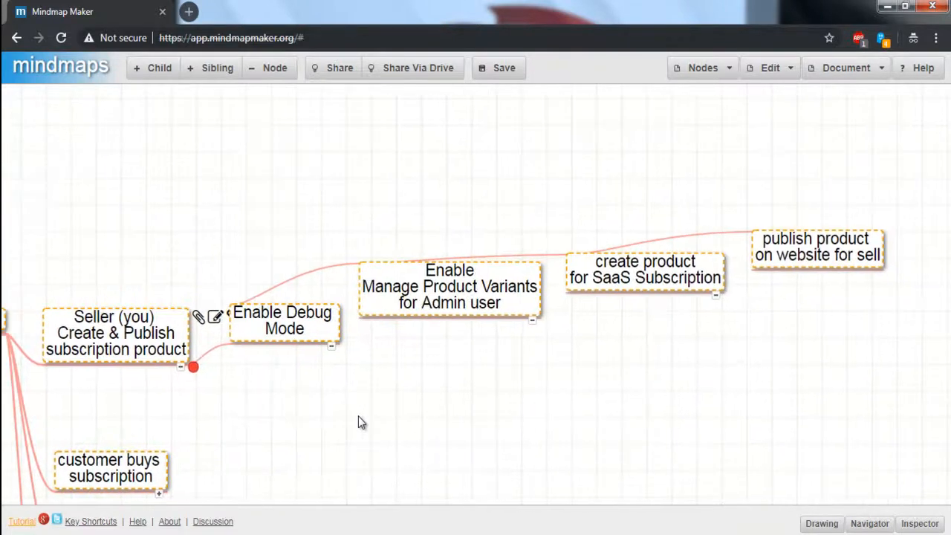
pyautogui.press('Right')
pyautogui.press('Right')
pyautogui.press('Right')
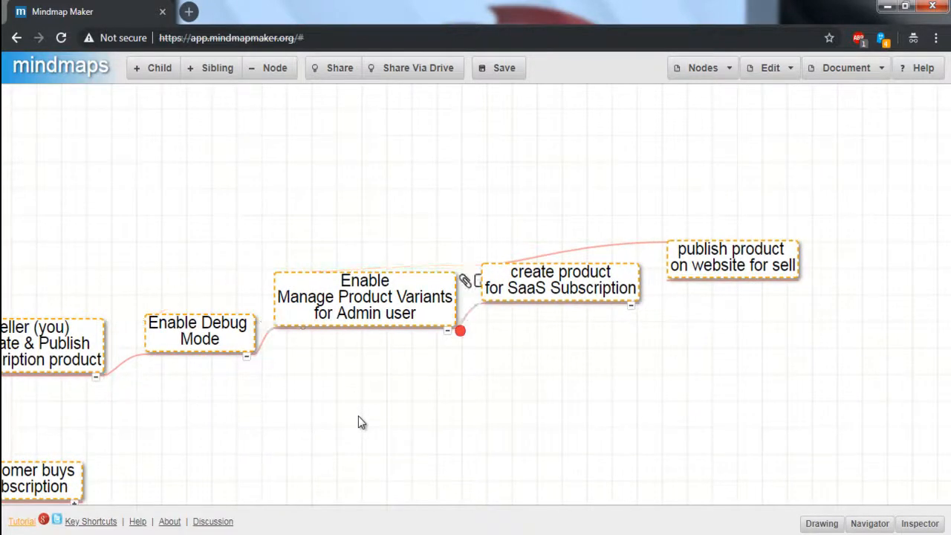
pyautogui.press('Right')
pyautogui.press('Left')
pyautogui.press('Left')
pyautogui.press('Left')
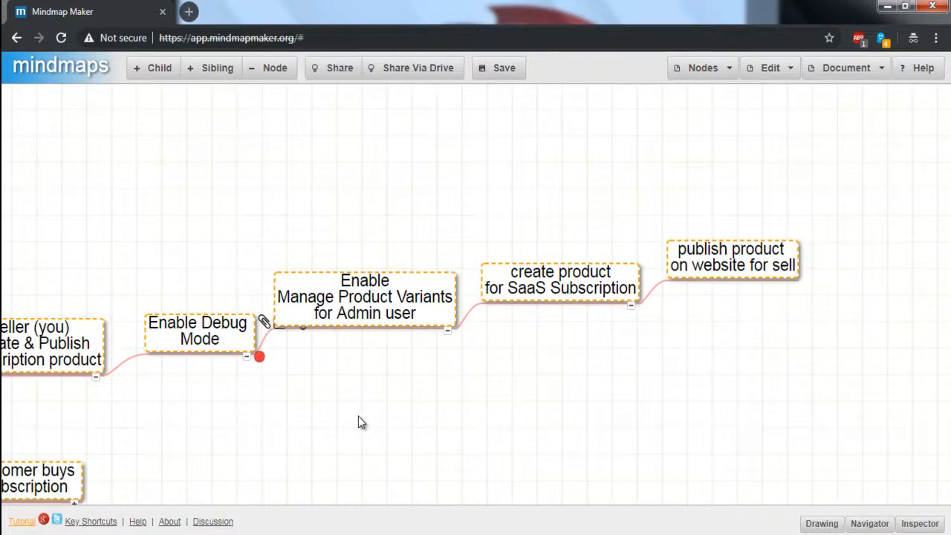
pyautogui.press('Right')
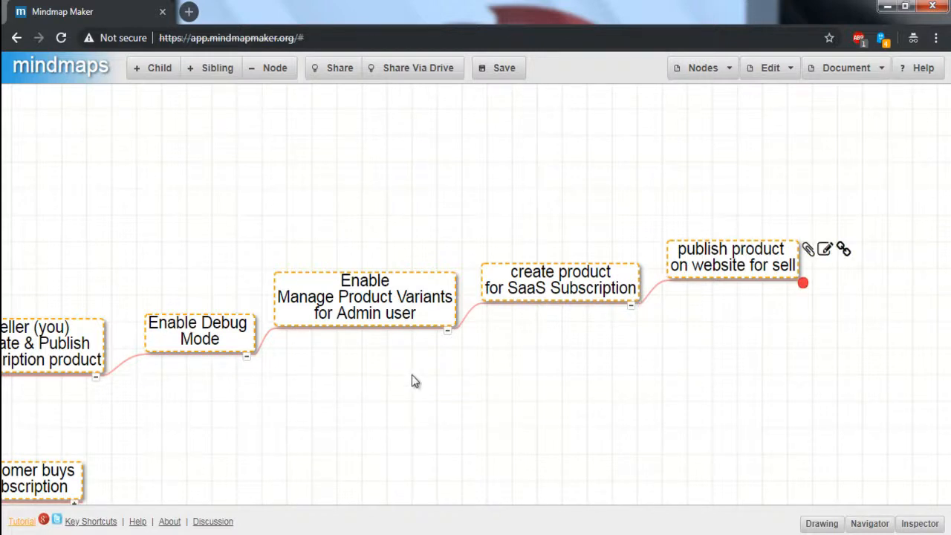
# Switch to the website and open the Buy SaaS Subscription shop page.
pyautogui.hotkey('alt', 'Tab')
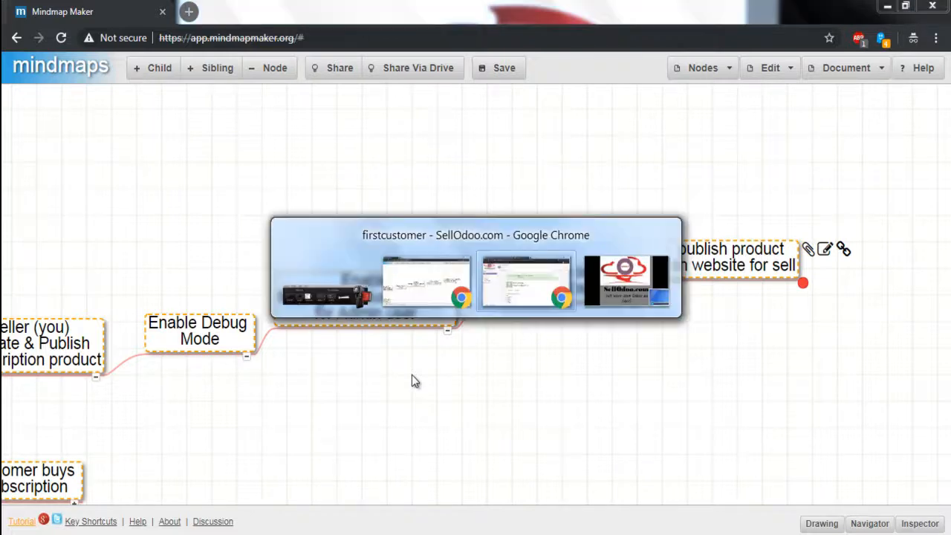
pyautogui.press('Tab')
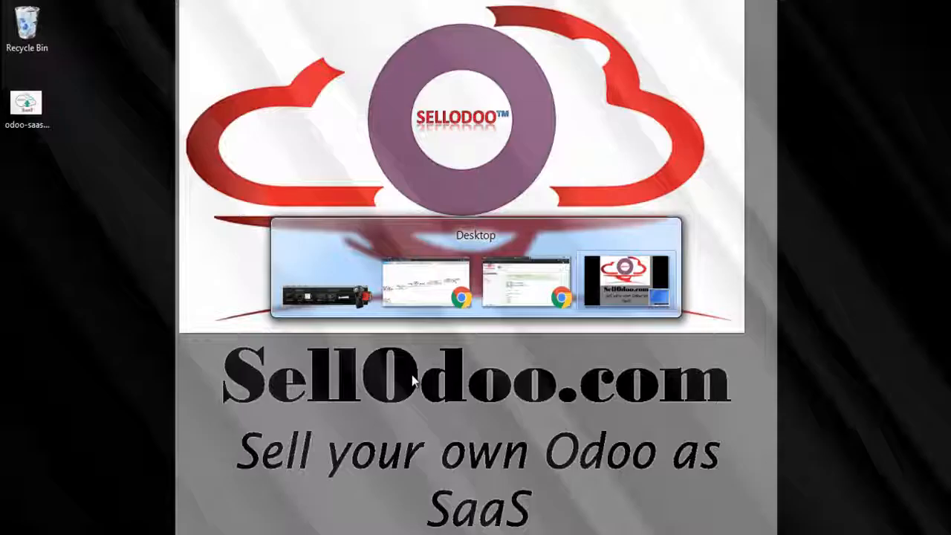
pyautogui.hotkey('alt', 'Tab')
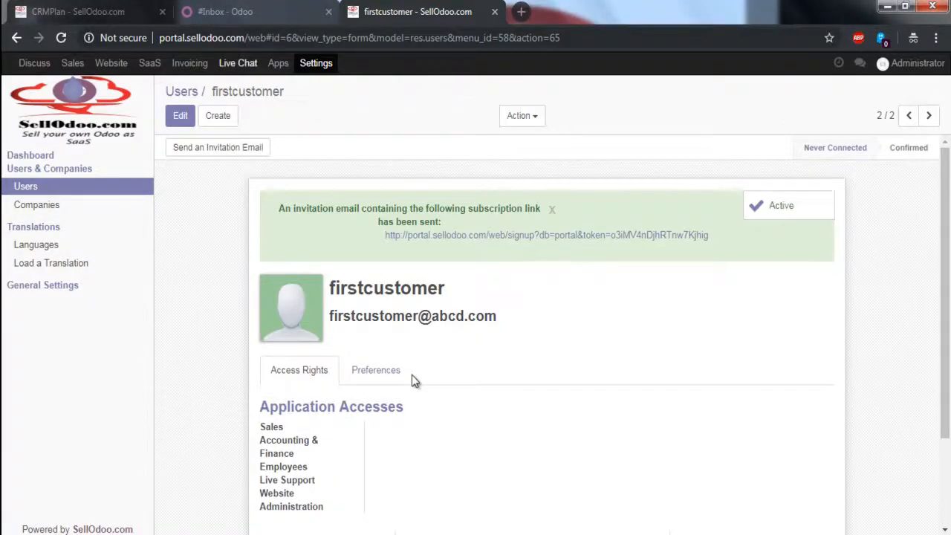
pyautogui.hotkey('ctrl', 'l')
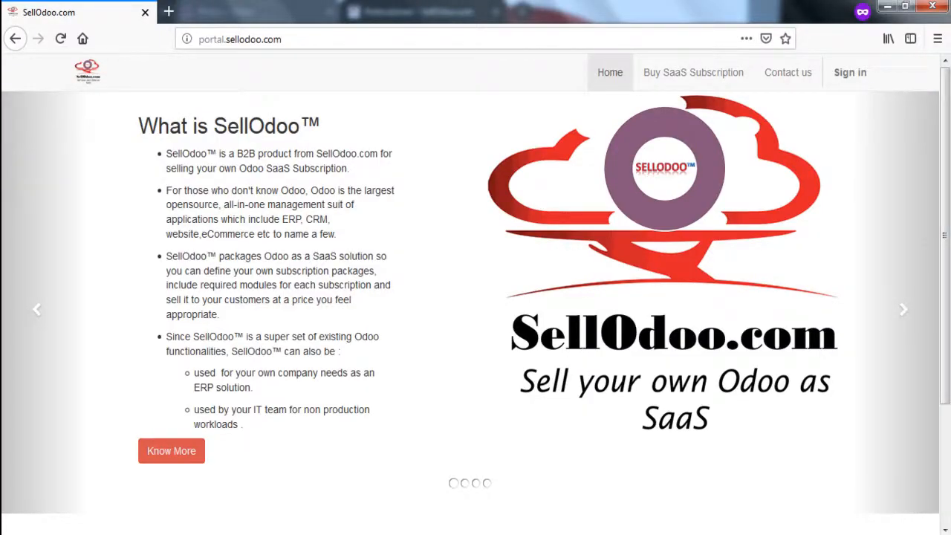
pyautogui.click(693, 72)
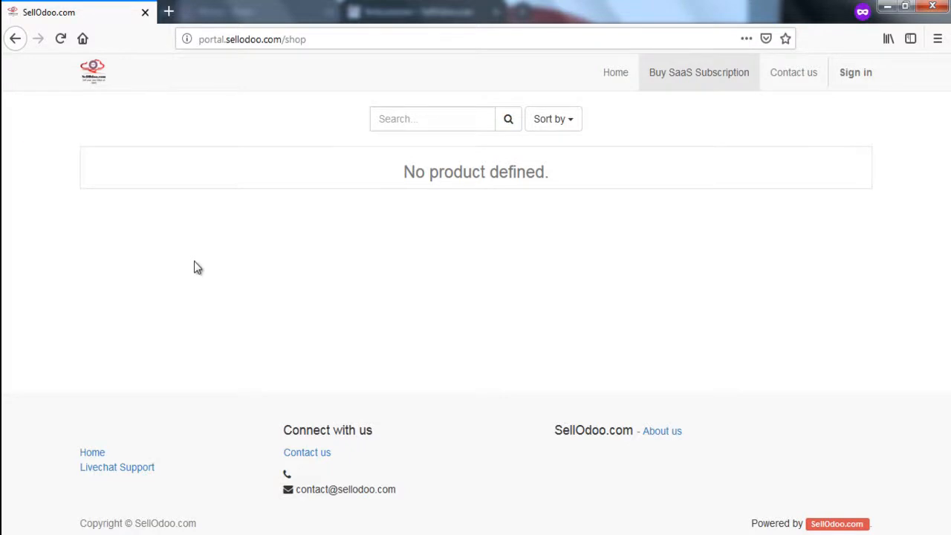
# Enable Manage Product Variants for the Administrator user and save the user.
pyautogui.hotkey('alt', 'Tab')
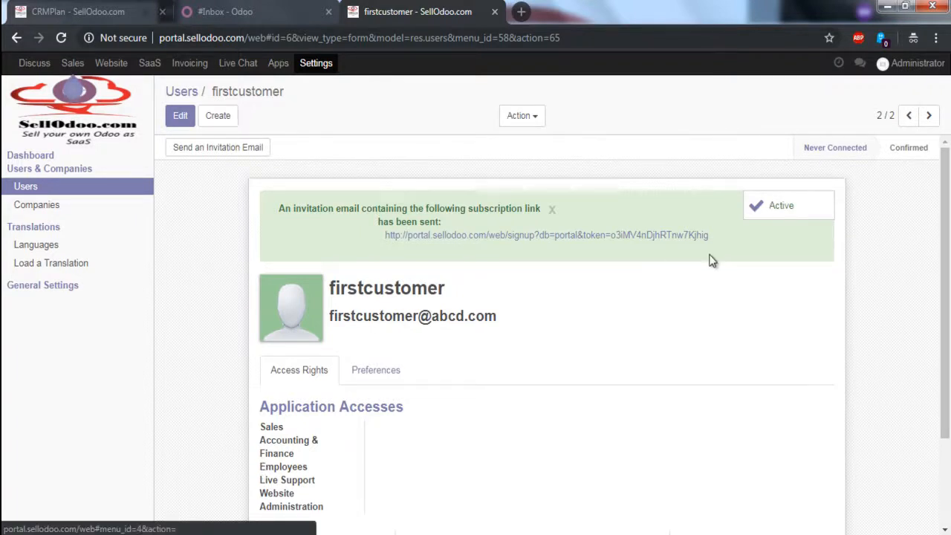
pyautogui.hotkey('alt', 'Left')
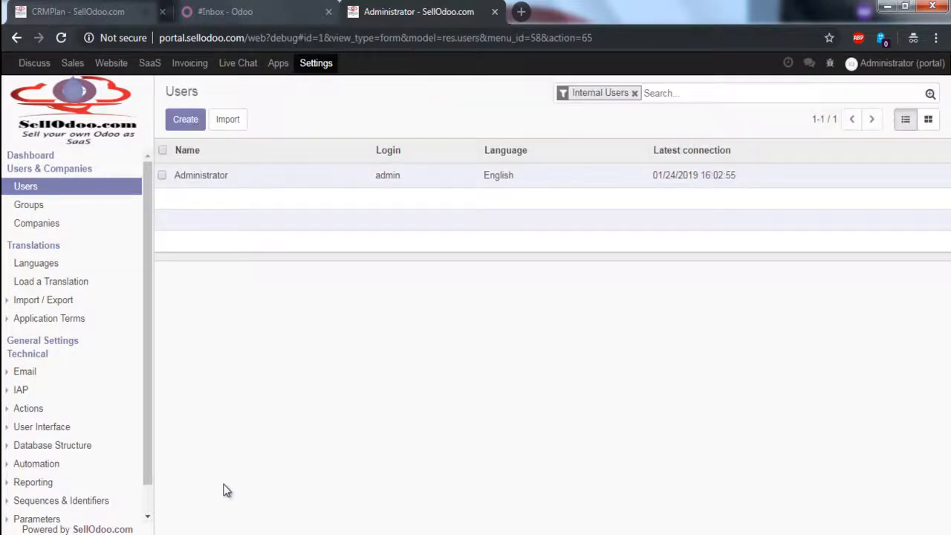
pyautogui.hotkey('alt', 'a')
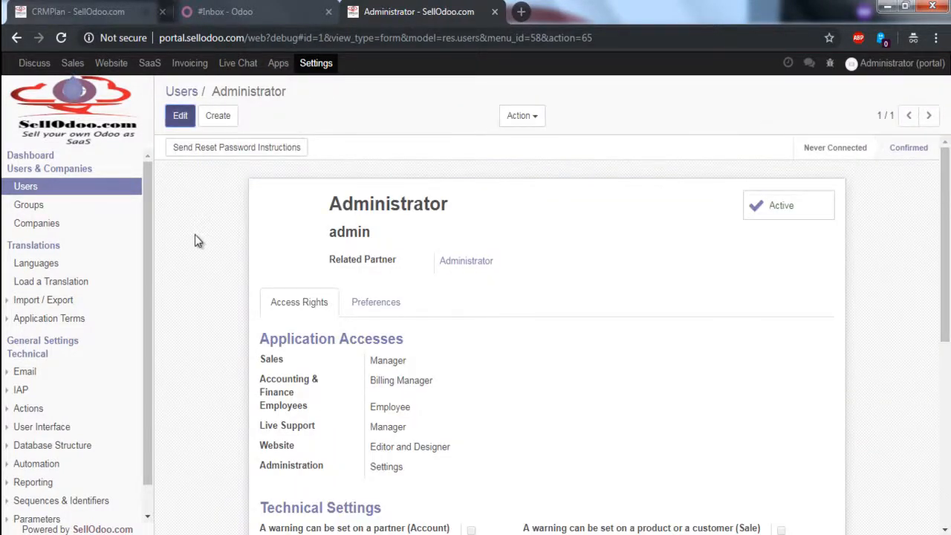
pyautogui.scroll(-5, 550, 312)
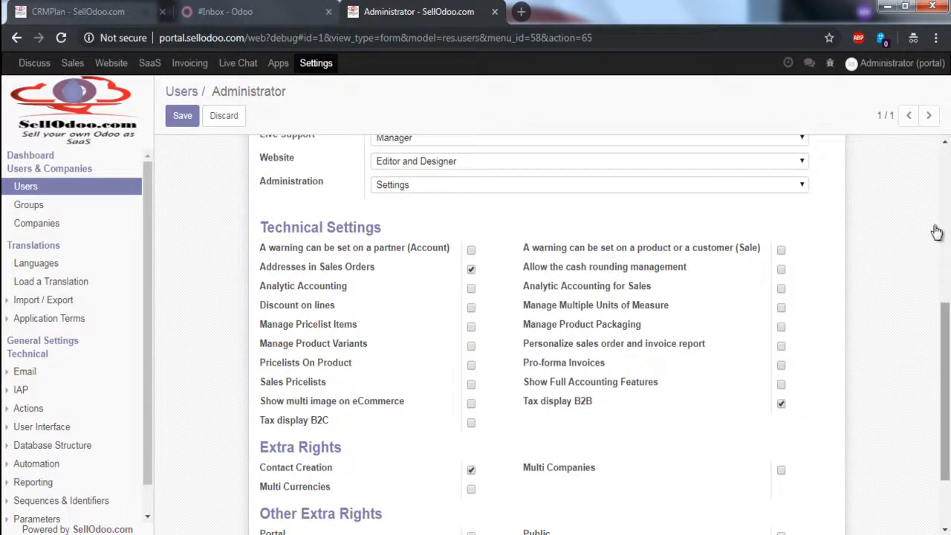
pyautogui.click(471, 346)
pyautogui.hotkey('alt', 's')
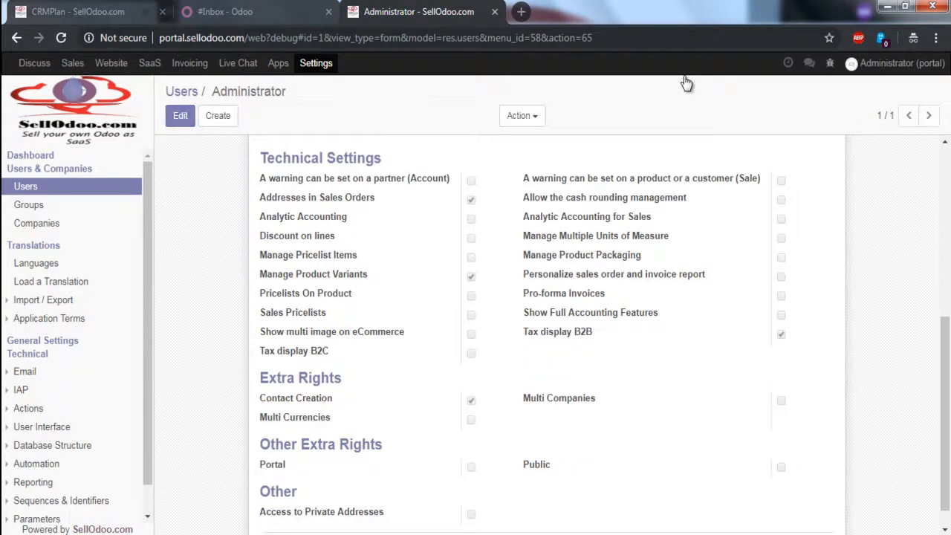
# Close the two other browser tabs and open the Sales app.
pyautogui.click(328, 12)
pyautogui.click(162, 12)
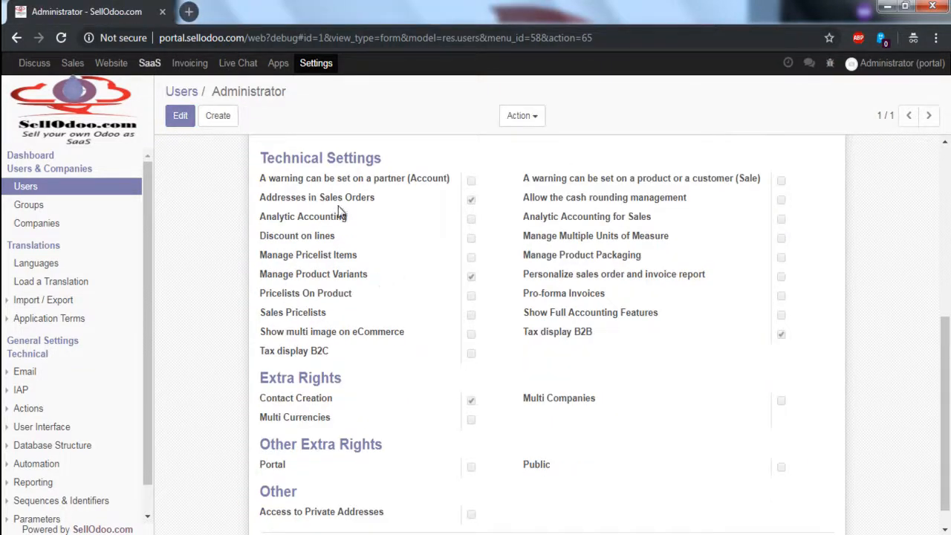
pyautogui.click(149, 63)
pyautogui.click(72, 62)
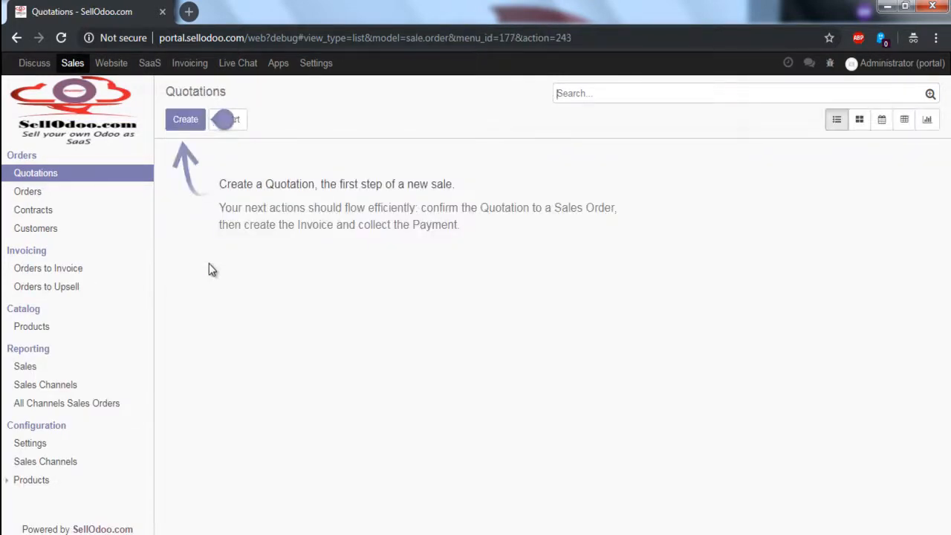
# Create a new product named CRM SaaS Subscription, not purchasable, with a sales price of 99.
pyautogui.click(32, 327)
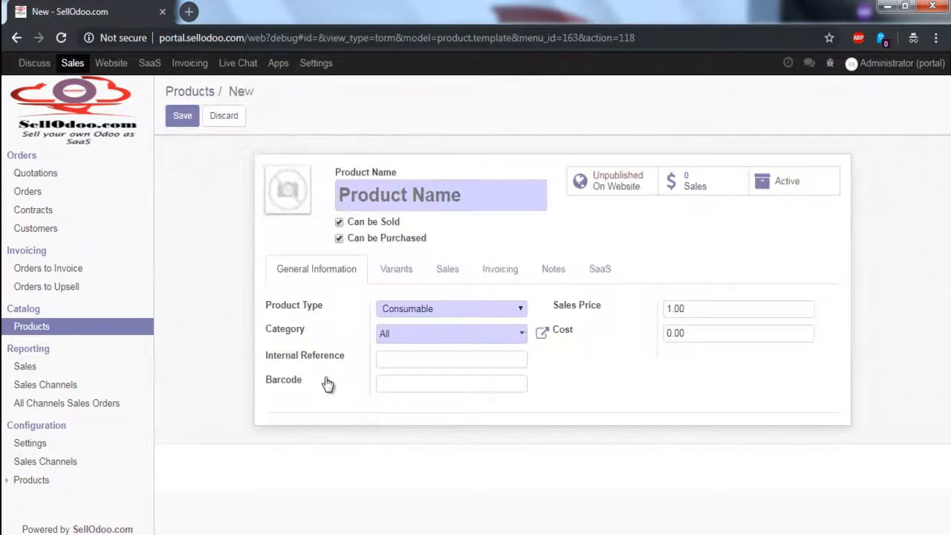
pyautogui.write('CRM')
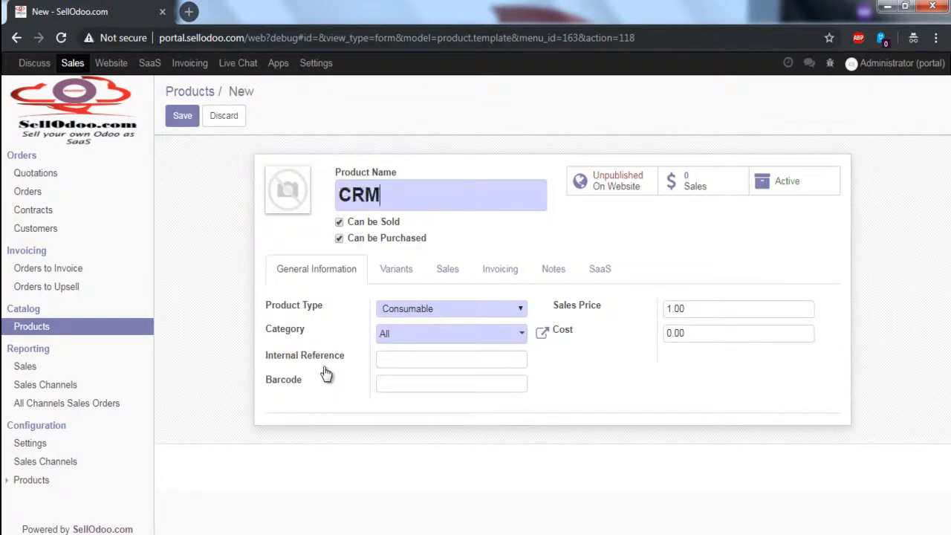
pyautogui.write(' SaaS Subscri')
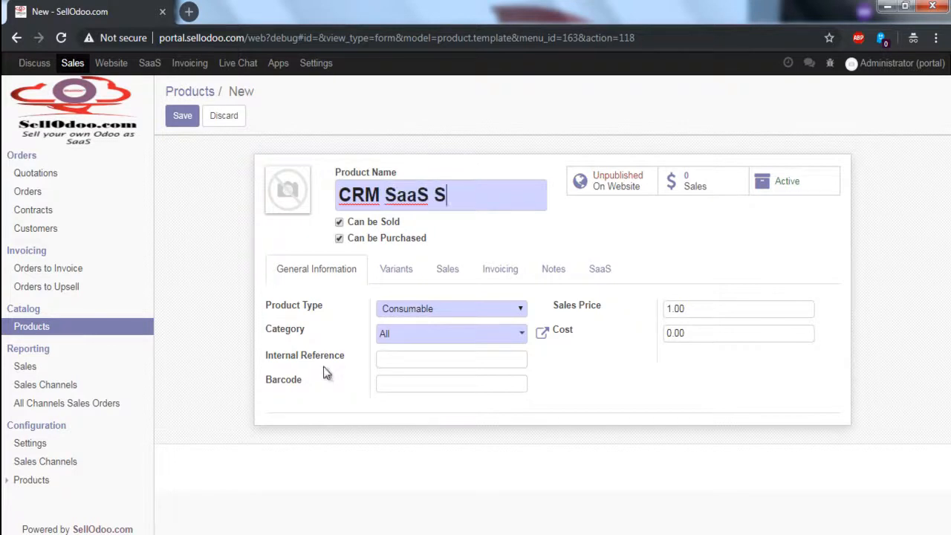
pyautogui.write('ption')
pyautogui.write('99')
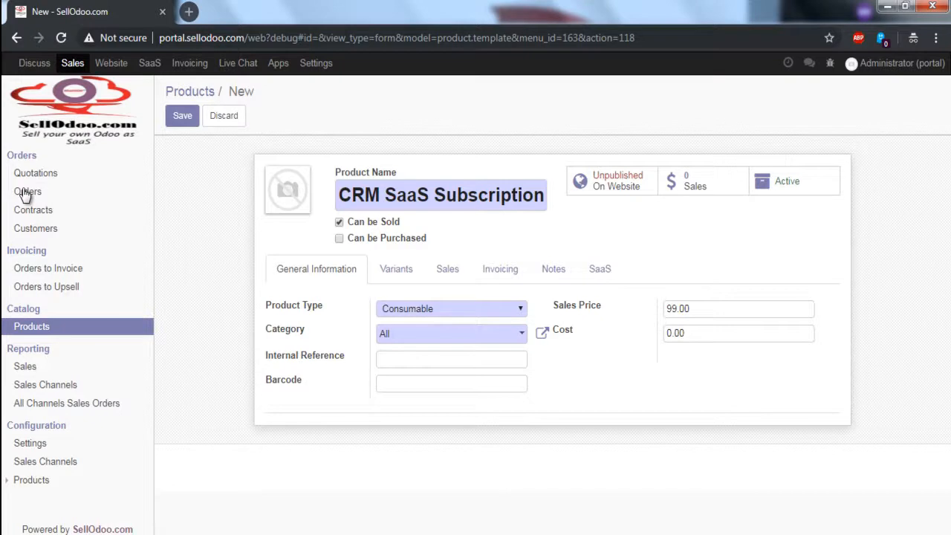
# Review the product's Variants, Sales and Invoicing tabs.
pyautogui.click(396, 268)
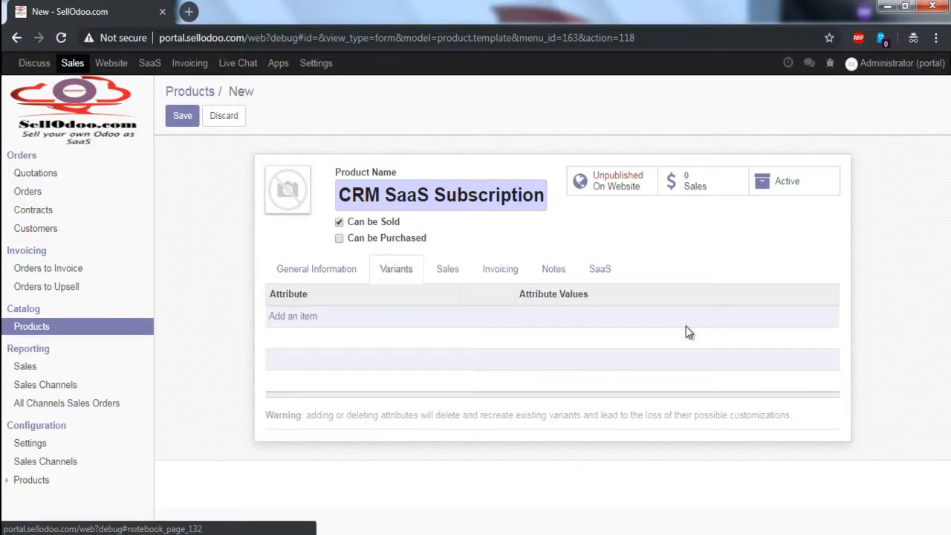
pyautogui.moveTo(533, 210)
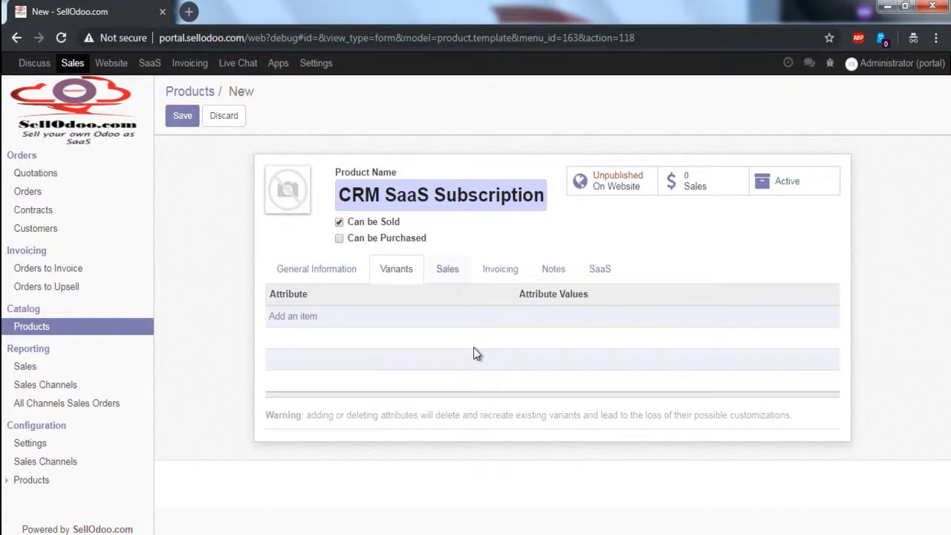
pyautogui.click(447, 269)
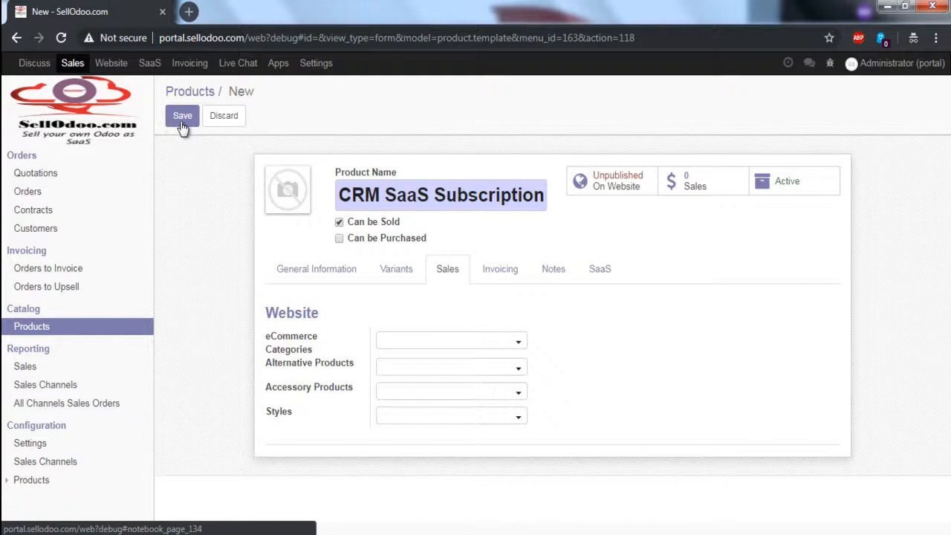
pyautogui.press('Tab')
pyautogui.press('Return')
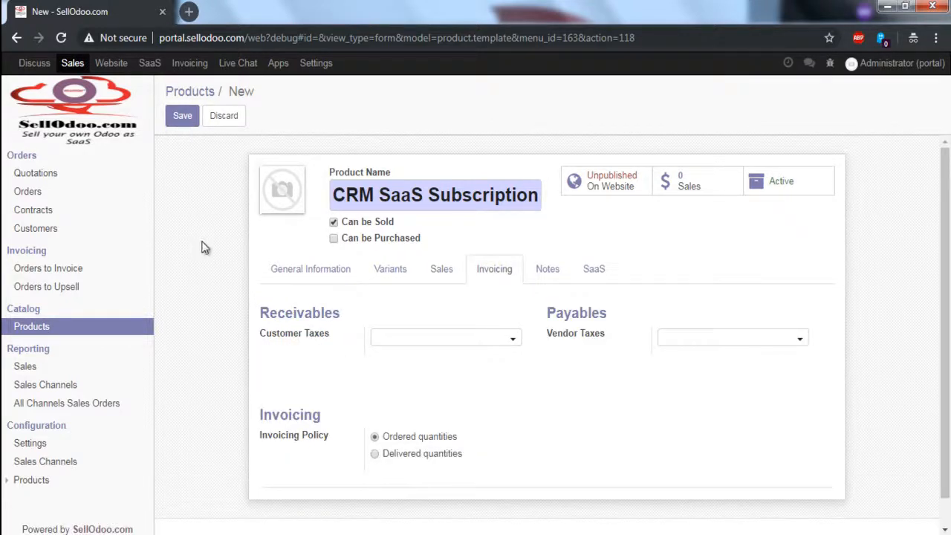
pyautogui.press('Tab')
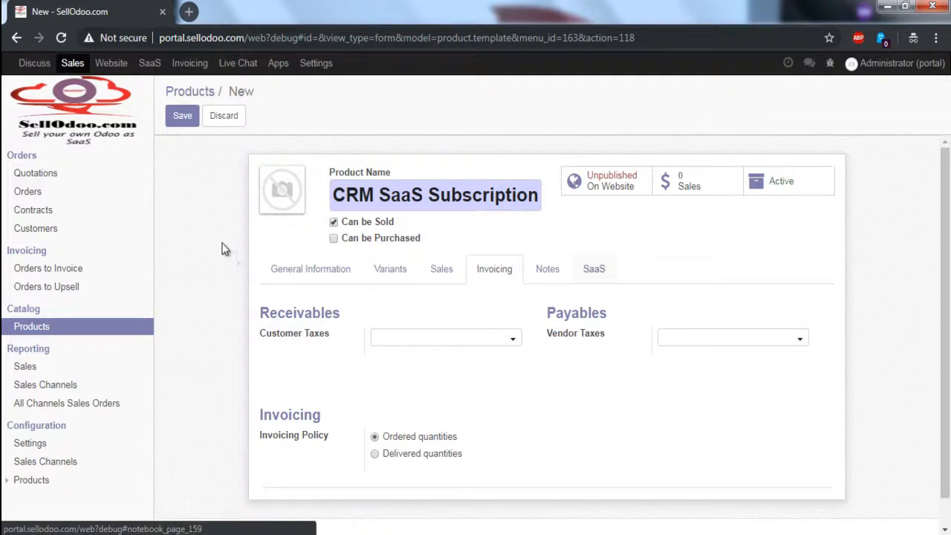
# Link the product to the CRMPlan SaaS plan in its SaaS tab.
pyautogui.click(73, 63)
pyautogui.press('Return')
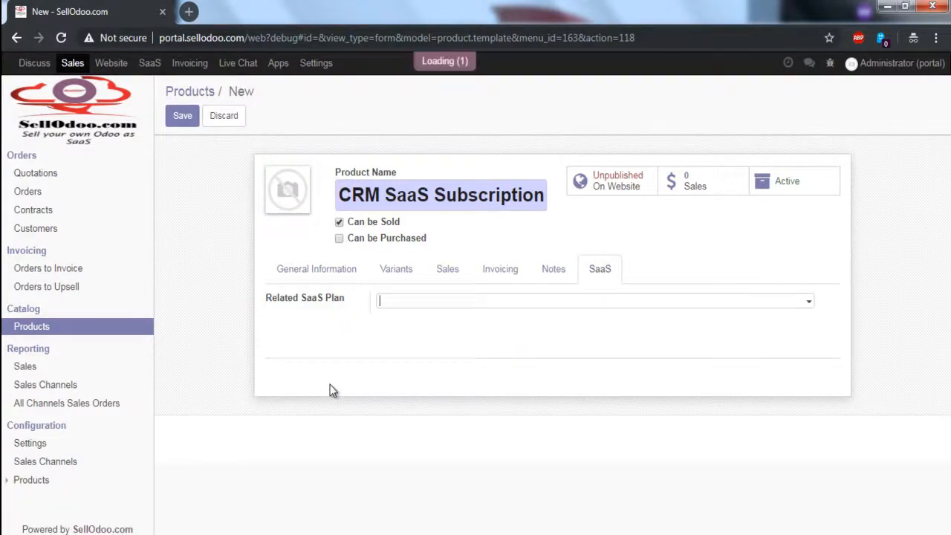
pyautogui.press('Down')
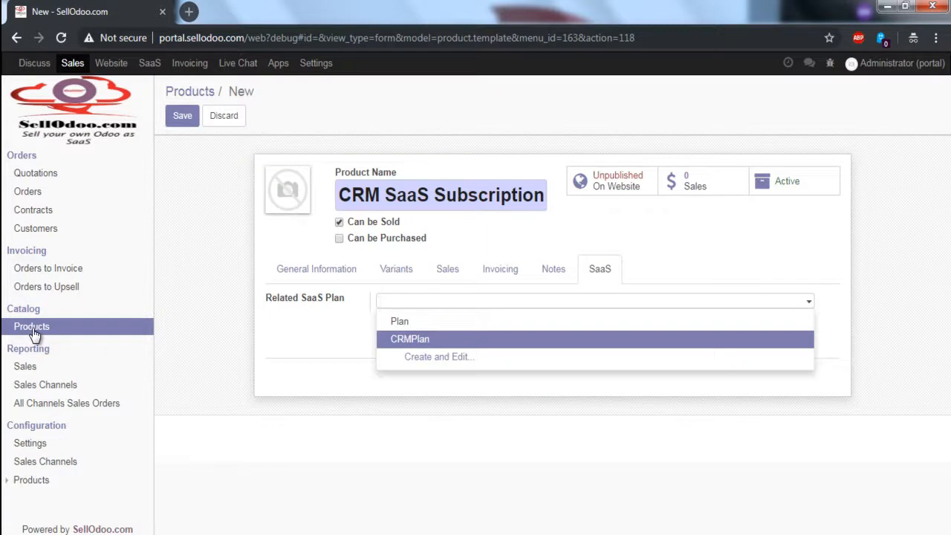
pyautogui.press('Return')
pyautogui.press('Tab')
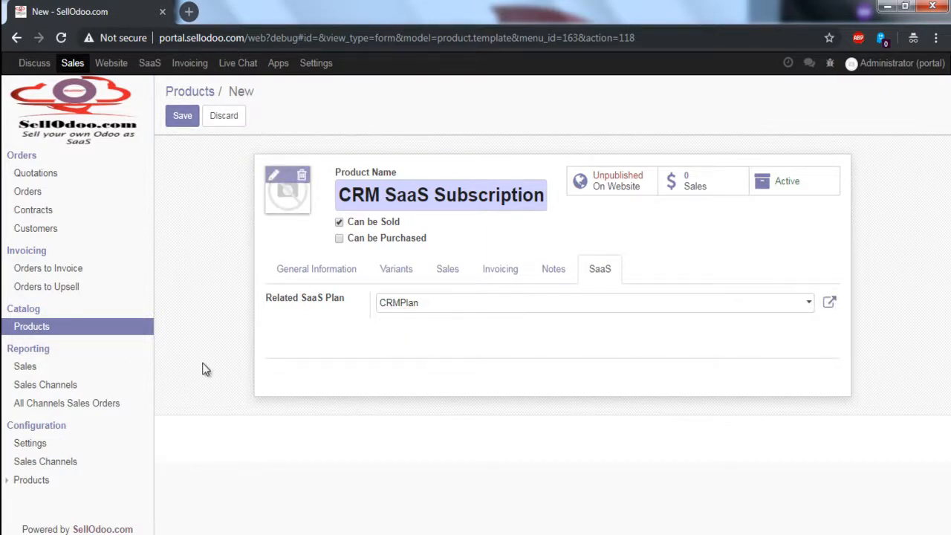
# Upload odoo-saas-subscription-logo.png as the product image and save the product.
pyautogui.click(273, 175)
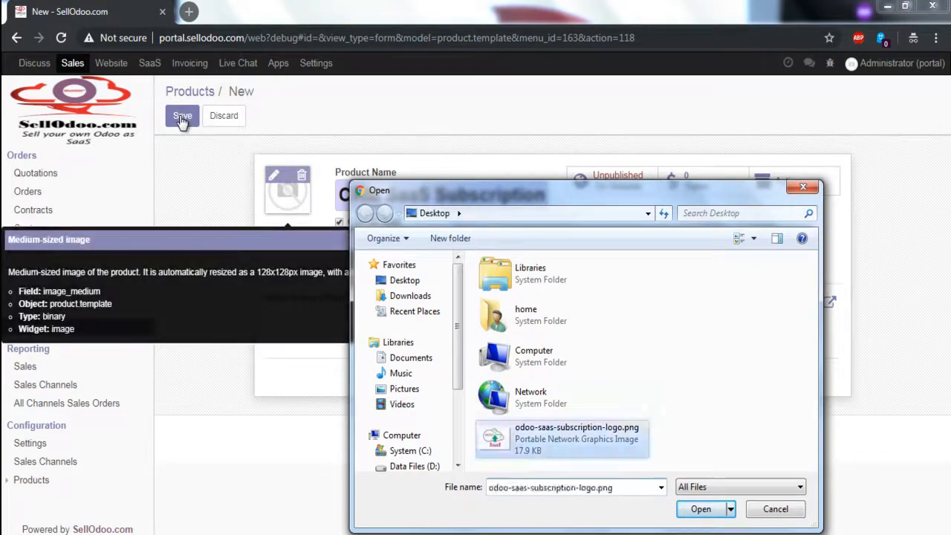
pyautogui.doubleClick(577, 439)
pyautogui.click(182, 116)
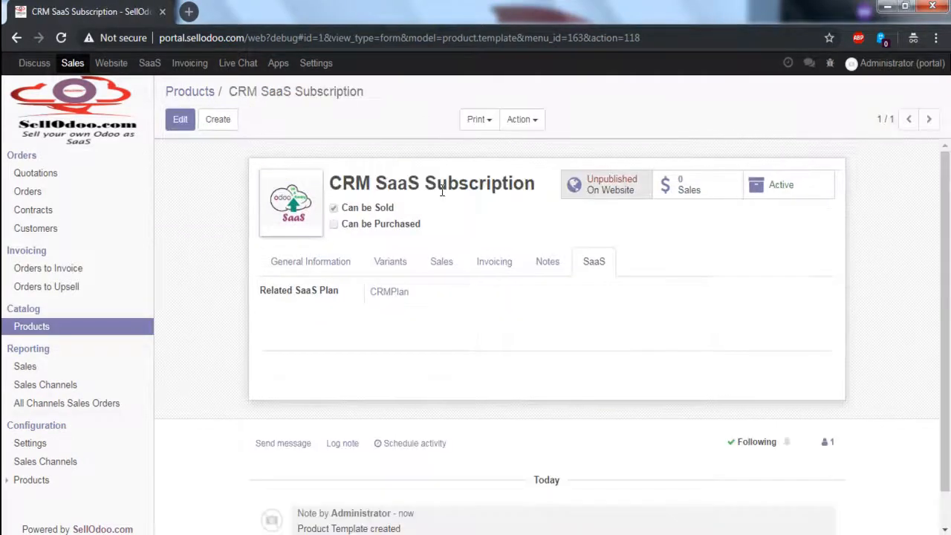
# Publish the product on the website and reload the shop page in the other browser.
pyautogui.click(609, 185)
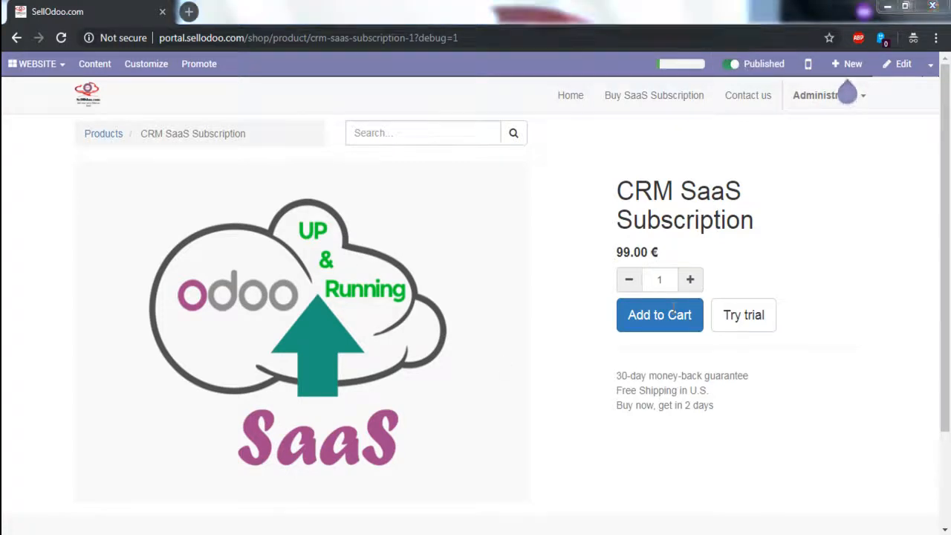
pyautogui.hotkey('alt', 'Tab')
pyautogui.press('F5')
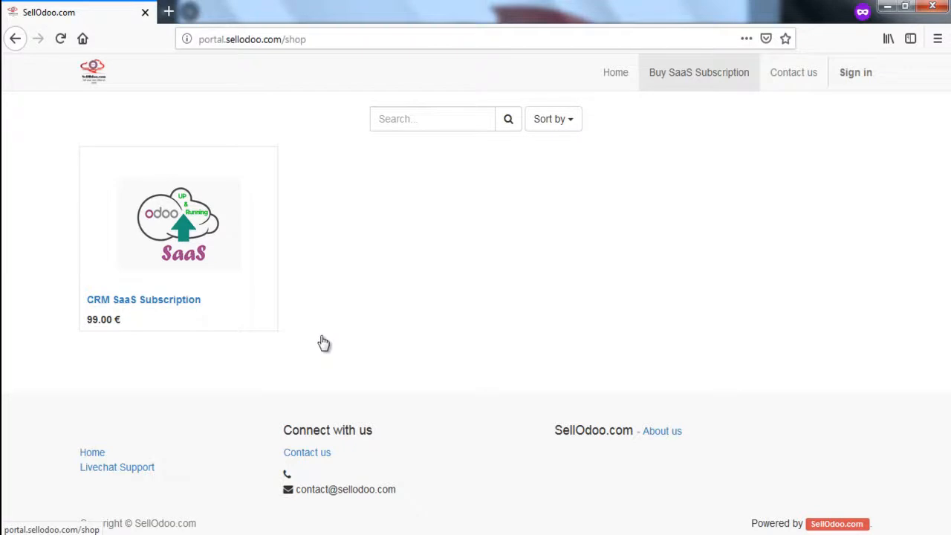
# In the mind map, collapse the seller branch and move to the customer buys subscription node.
pyautogui.hotkey('alt', 'Tab')
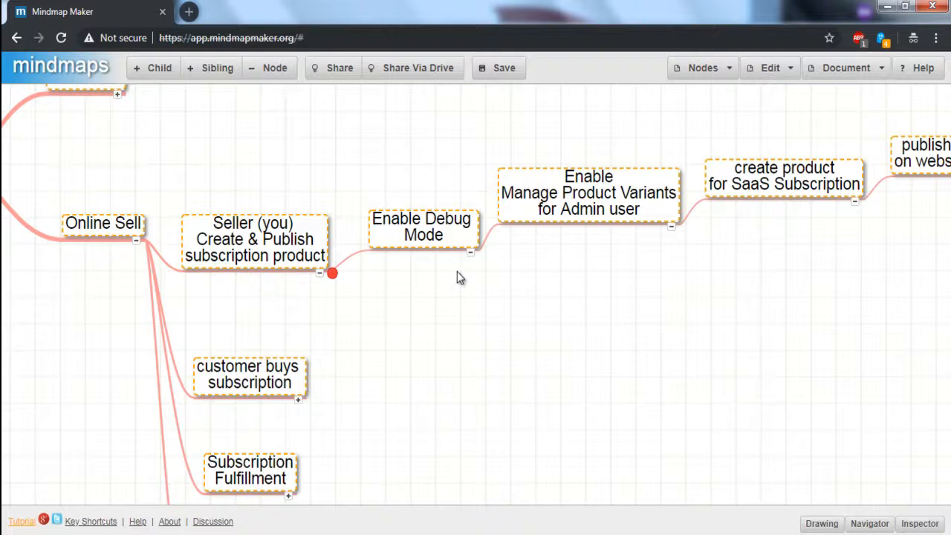
pyautogui.press('space')
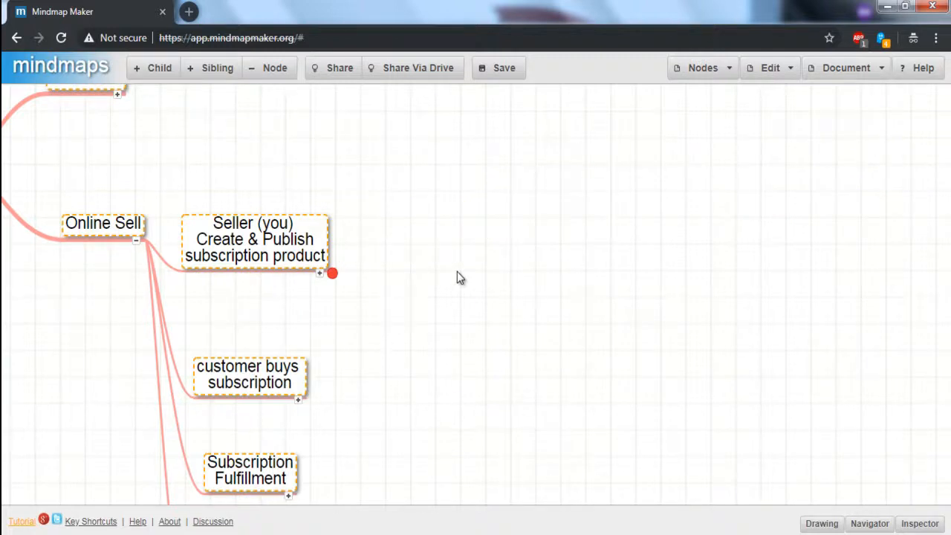
pyautogui.press('Down')
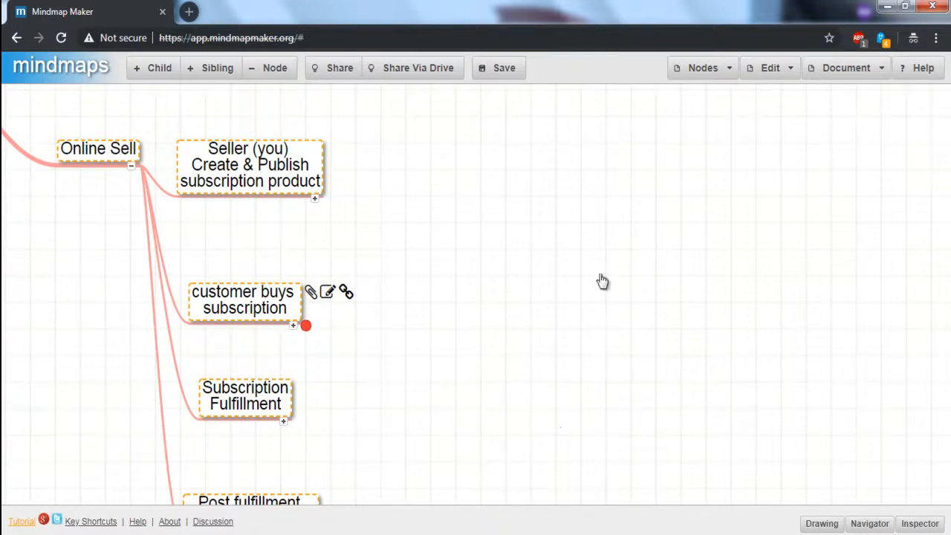
# In the other browser, reload the shop, open the CRM SaaS Subscription product and add it to the cart.
pyautogui.hotkey('alt', 'Tab')
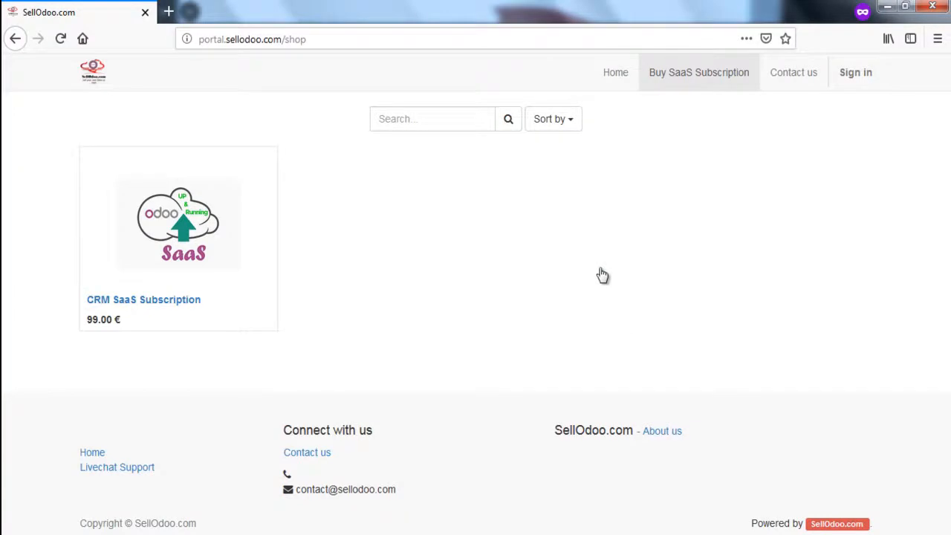
pyautogui.press('F5')
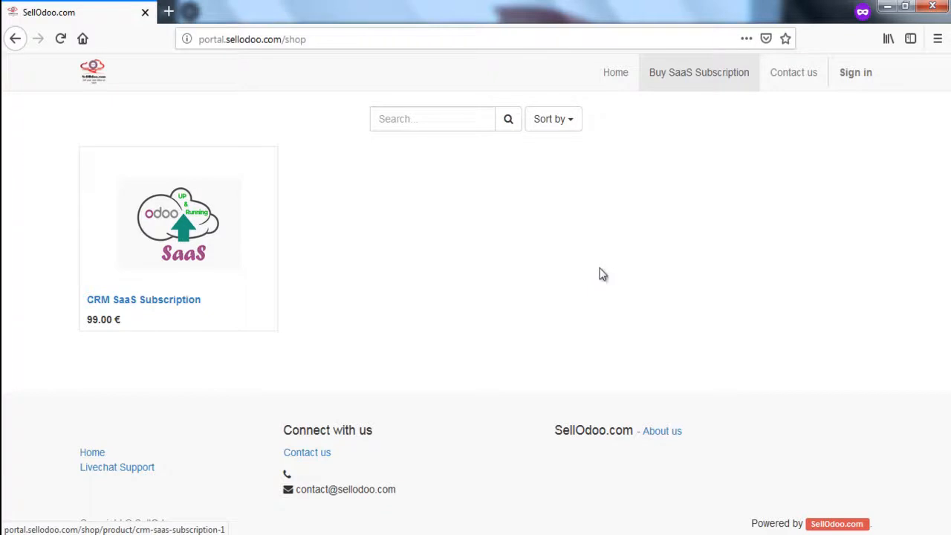
pyautogui.press('Return')
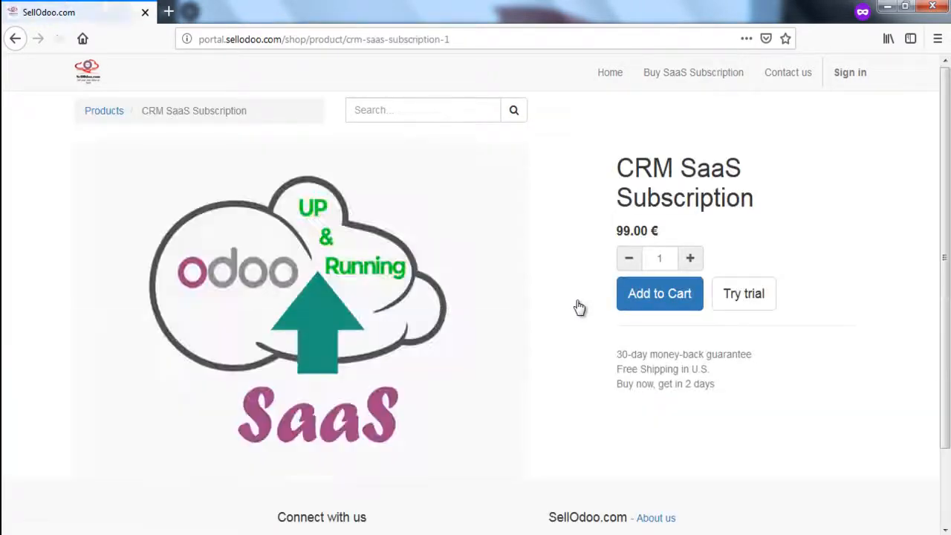
pyautogui.click(659, 294)
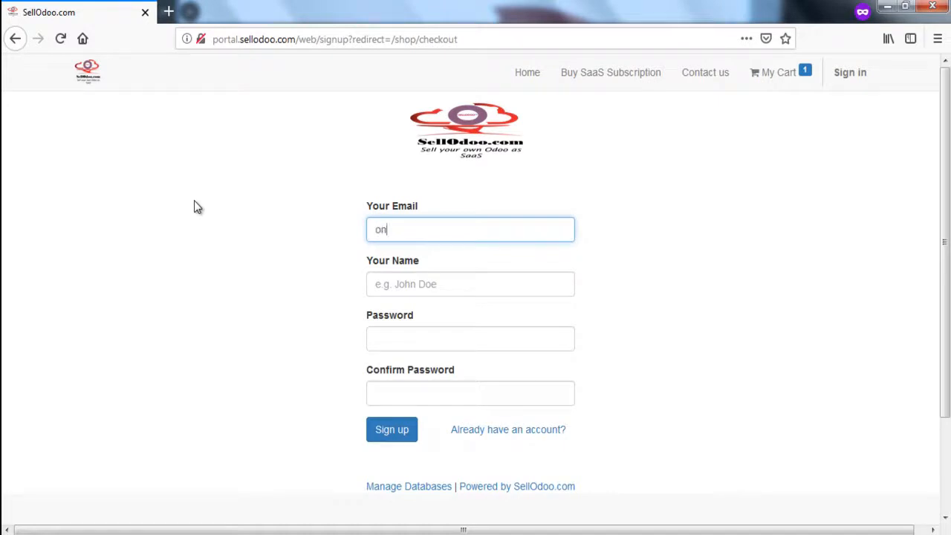
# Sign up as a new customer, entering the e-mail, name, password and password confirmation.
pyautogui.press('Tab')
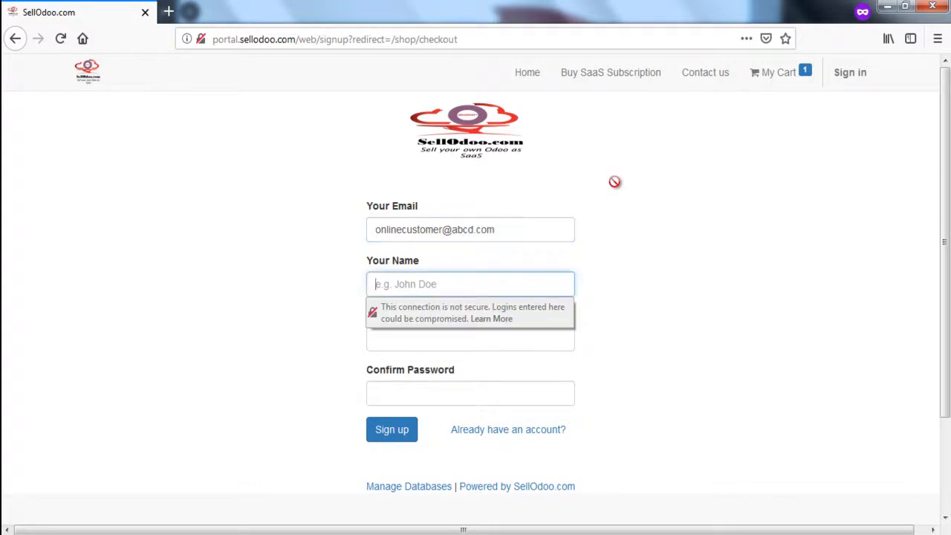
pyautogui.write('onlinecustomer')
pyautogui.press('Tab')
pyautogui.write('1234567')
pyautogui.press('Tab')
pyautogui.write('1234567')
pyautogui.press('Return')
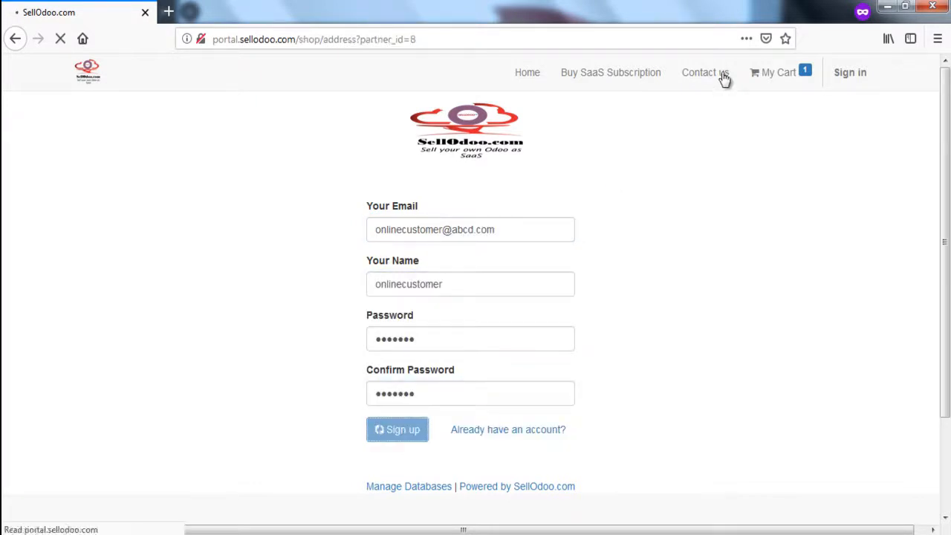
# Confirm the billing and shipping addresses and pay the order by Wire Transfer.
pyautogui.scroll(-2, 726, 74)
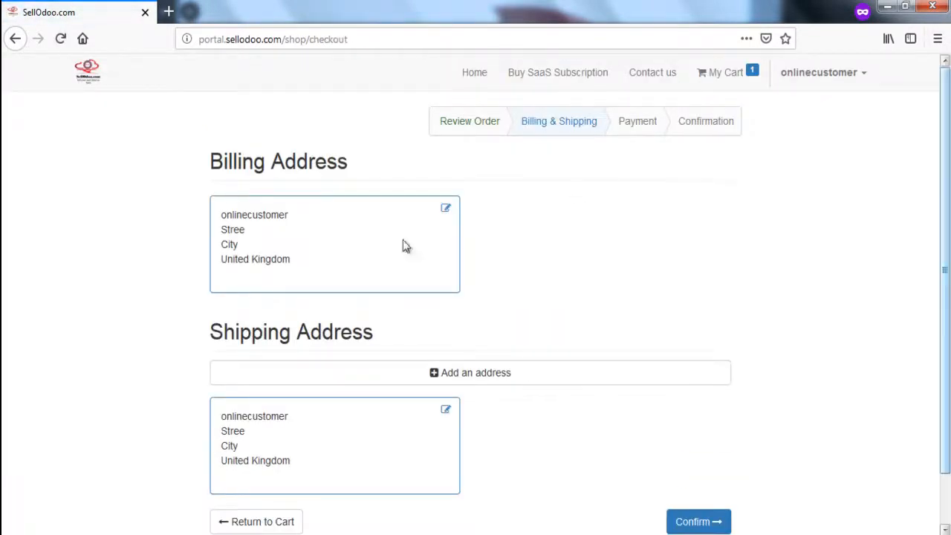
pyautogui.scroll(-2, 355, 271)
pyautogui.click(698, 468)
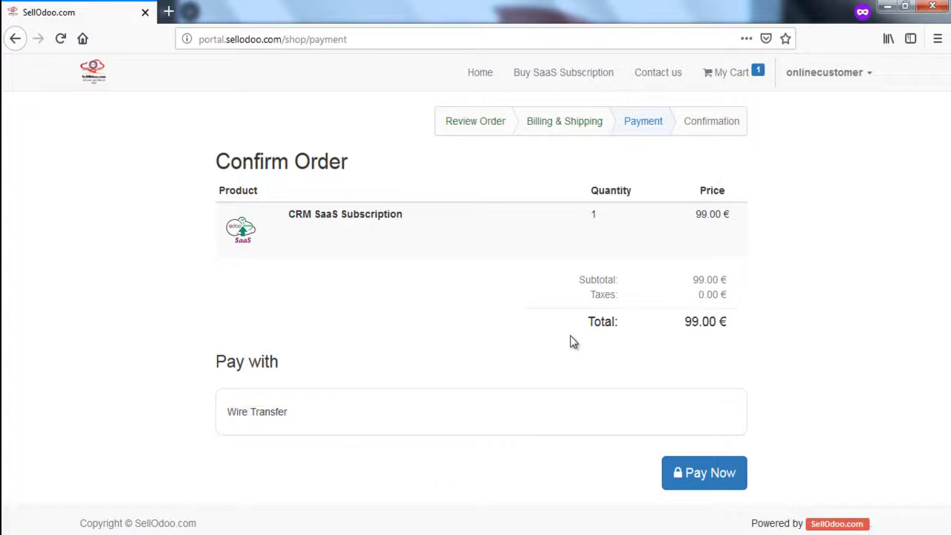
pyautogui.press('Return')
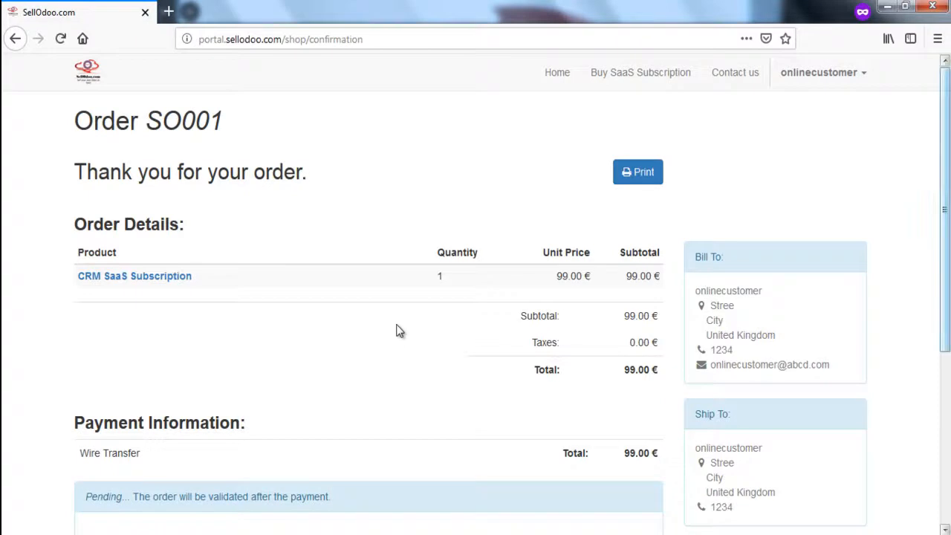
# Review the order confirmation page with its details and payment information.
pyautogui.scroll(-1, 399, 331)
pyautogui.scroll(1, 399, 331)
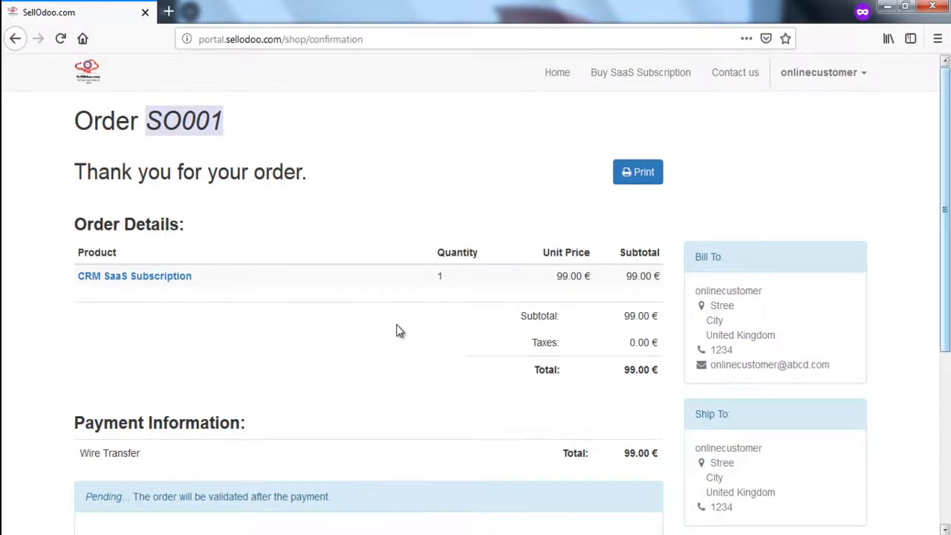
pyautogui.scroll(-5, 399, 331)
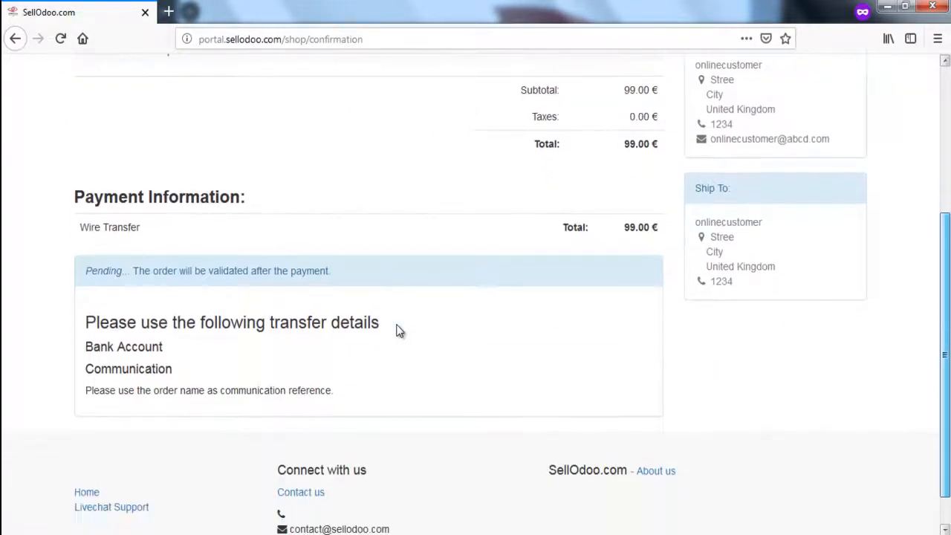
pyautogui.scroll(-1, 456, 291)
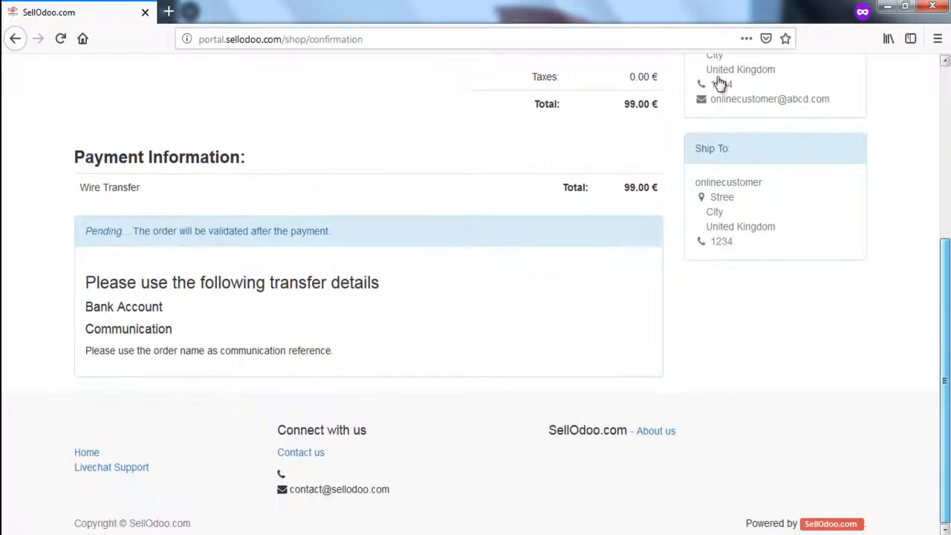
pyautogui.scroll(1, 717, 84)
pyautogui.scroll(2, 191, 289)
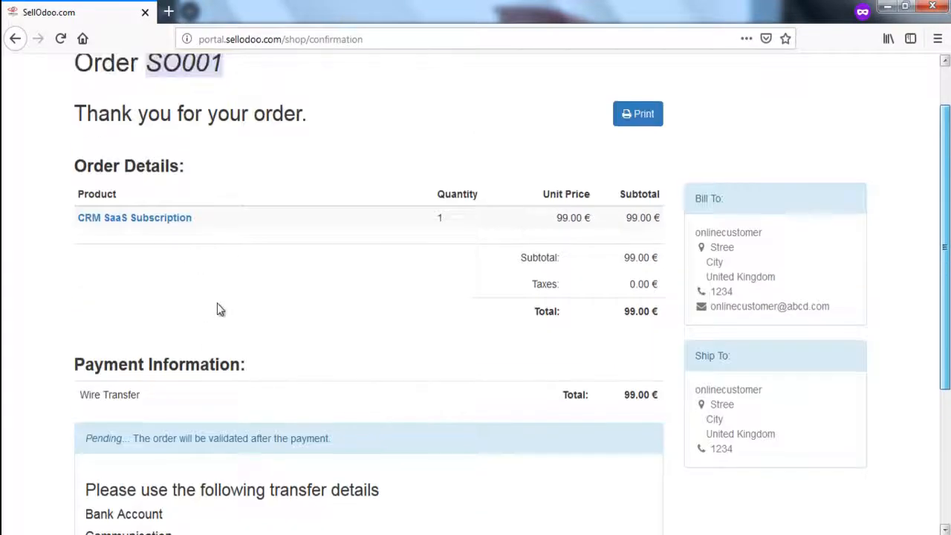
pyautogui.scroll(-1, 199, 225)
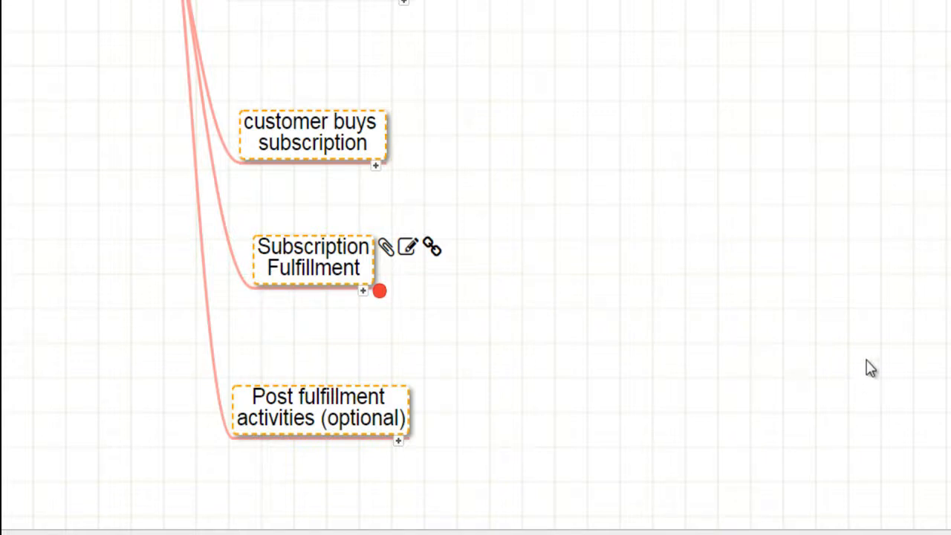
# In the mind map, expand the Subscription Fulfillment branch and step through its nodes.
pyautogui.press('space')
pyautogui.hscroll(3, 869, 368)
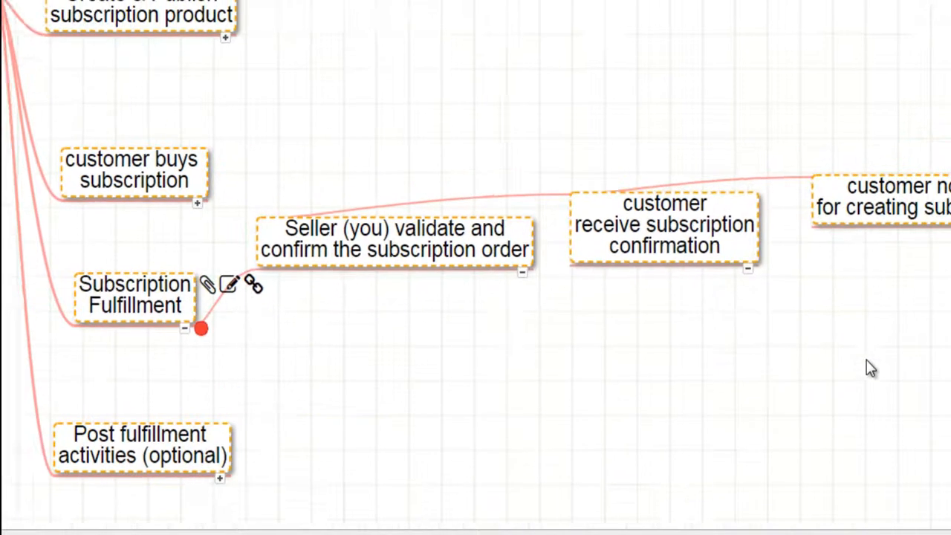
pyautogui.scroll(1, 867, 368)
pyautogui.press('Right')
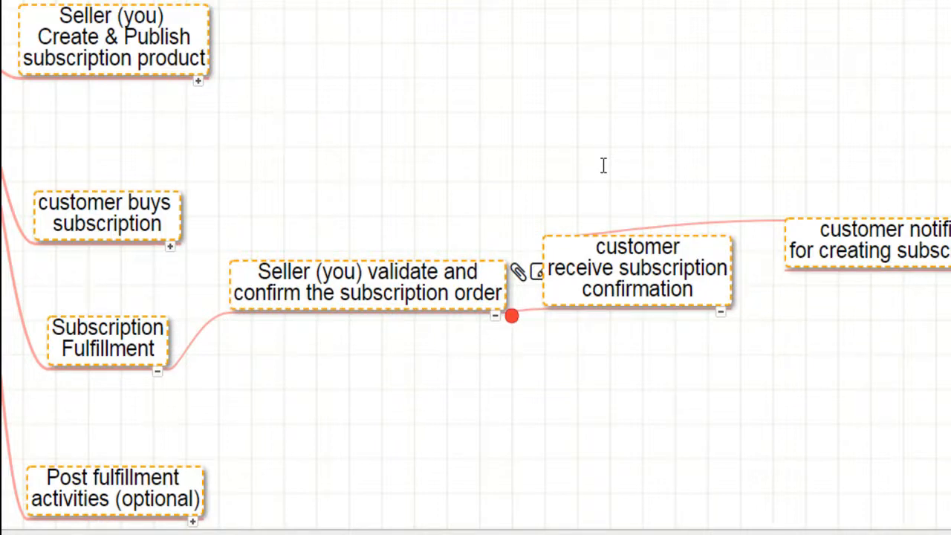
pyautogui.press('Right')
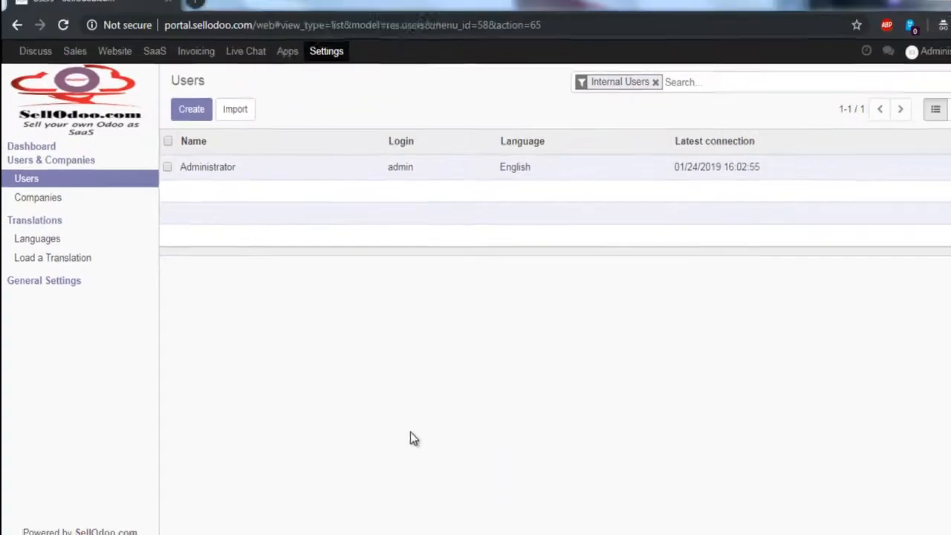
# Open quotation SO001 from the Sales quotations list.
pyautogui.click(72, 62)
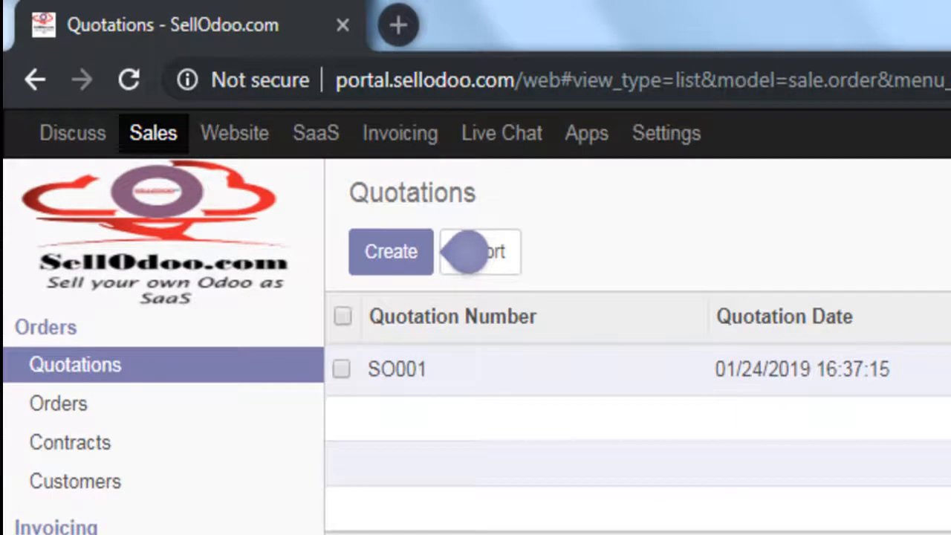
pyautogui.moveTo(379, 369); pyautogui.dragTo(428, 369)
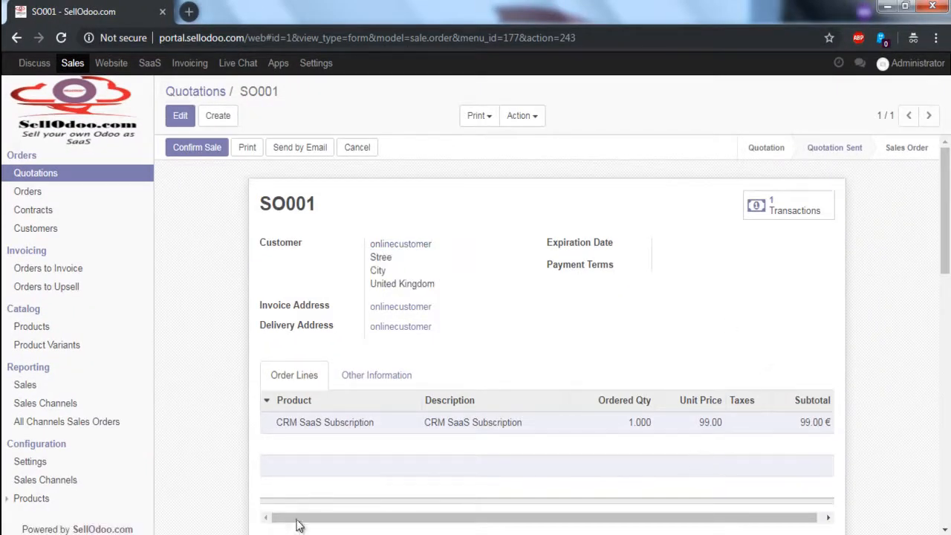
# Open the users list in a new Settings tab, show all users, inspect the new customer's user, and return to SO001.
pyautogui.rightClick(314, 65)
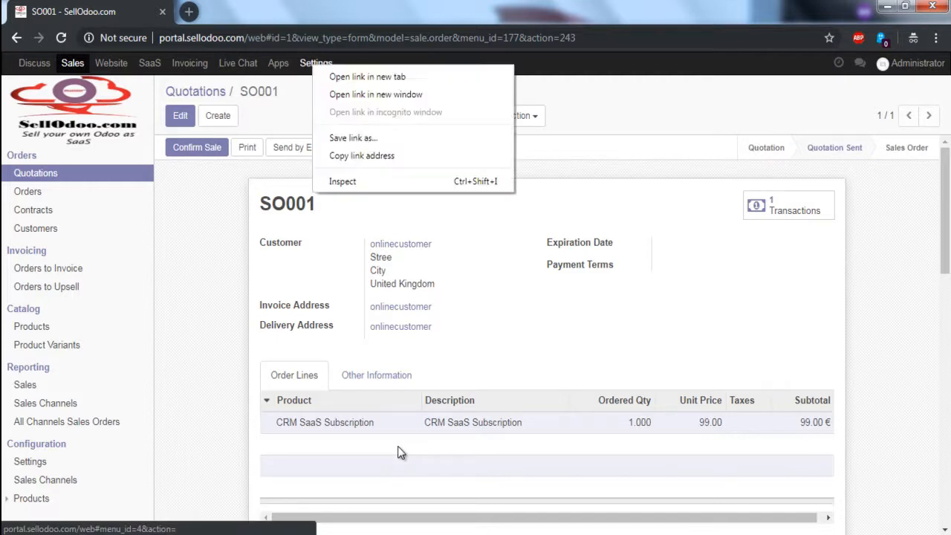
pyautogui.click(364, 77)
pyautogui.click(216, 12)
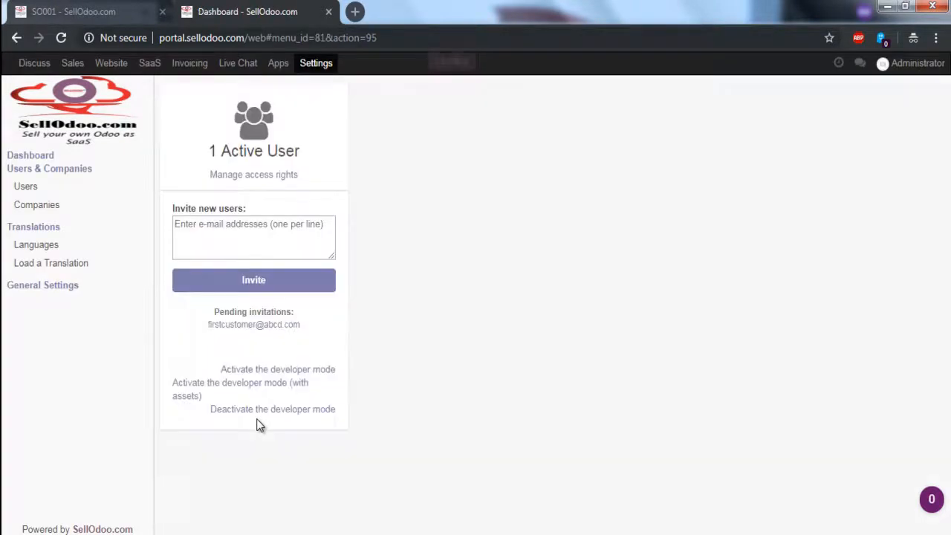
pyautogui.click(25, 187)
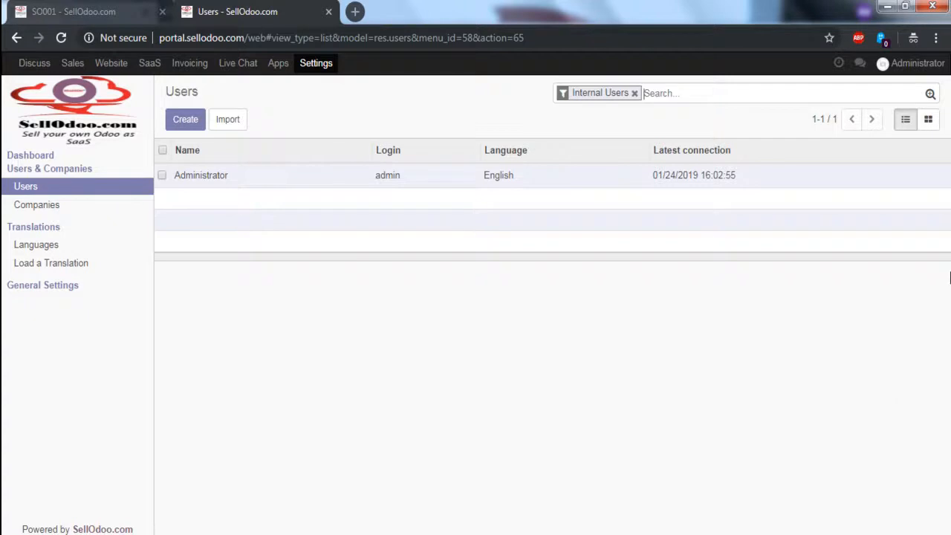
pyautogui.press('BackSpace')
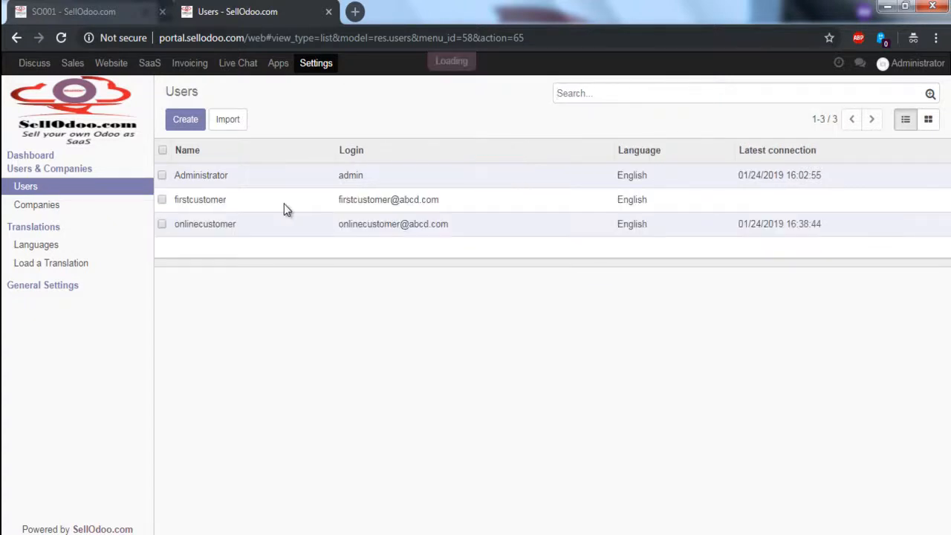
pyautogui.moveTo(237, 223); pyautogui.dragTo(174, 224)
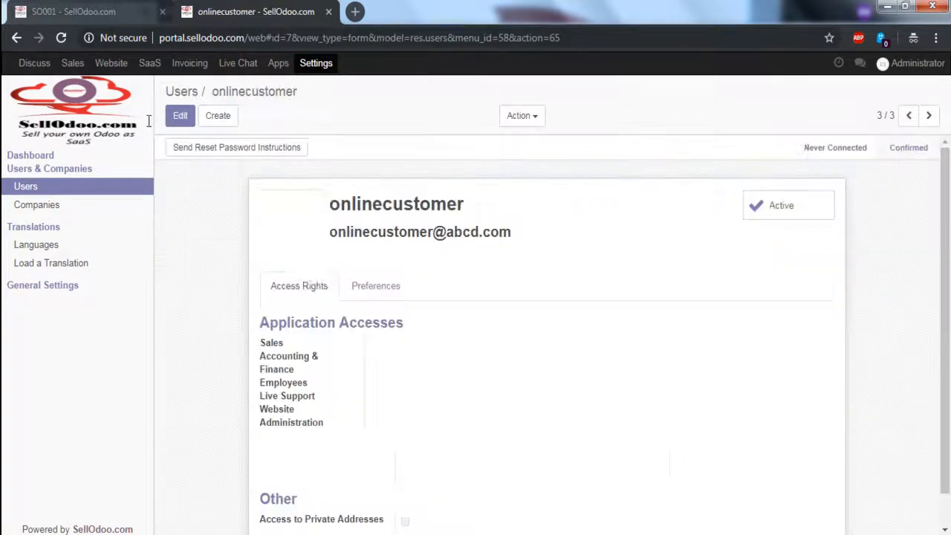
pyautogui.click(73, 11)
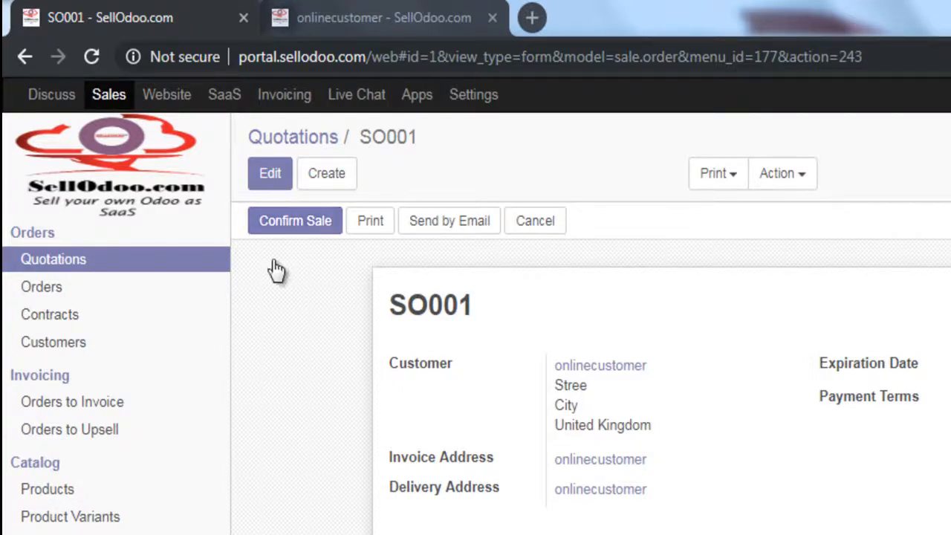
# Confirm the SO001 sale and try to create its invoices, dismissing the resulting dialog.
pyautogui.click(288, 224)
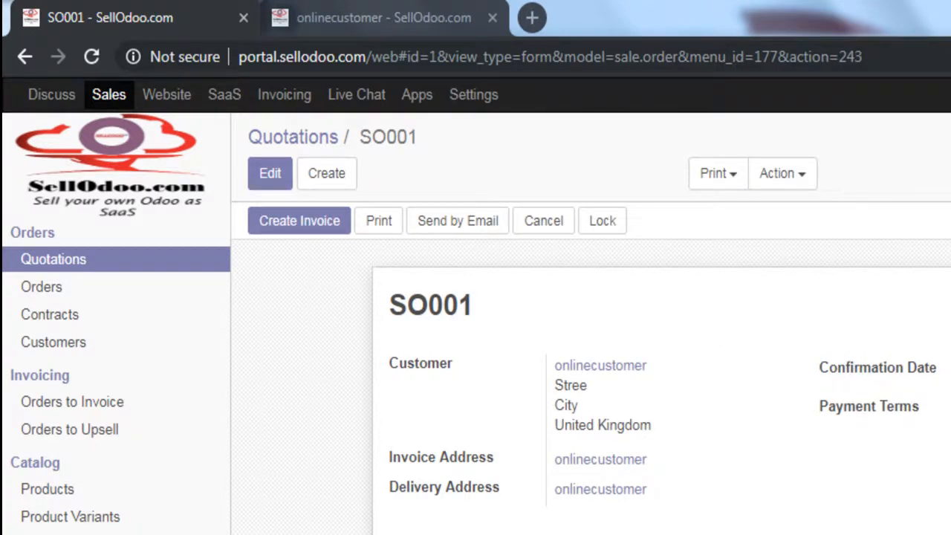
pyautogui.click(300, 221)
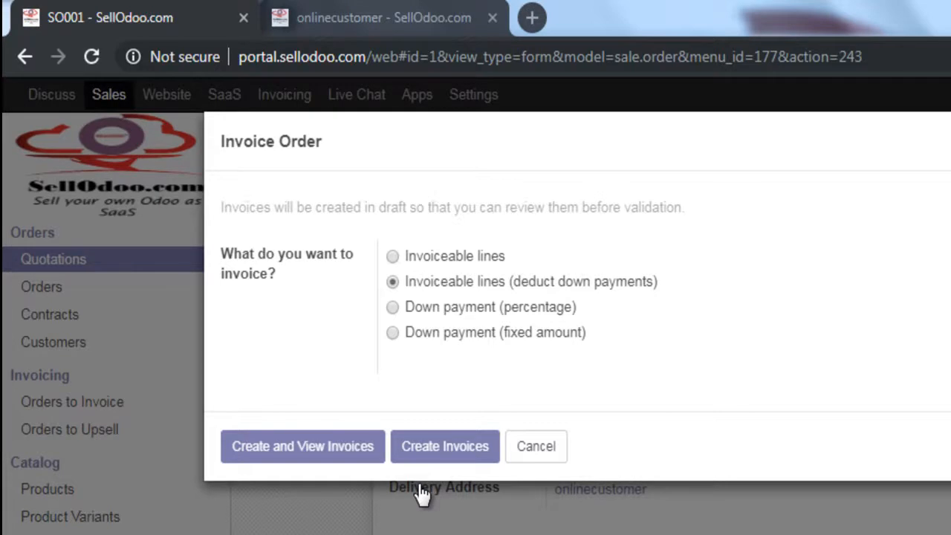
pyautogui.click(444, 446)
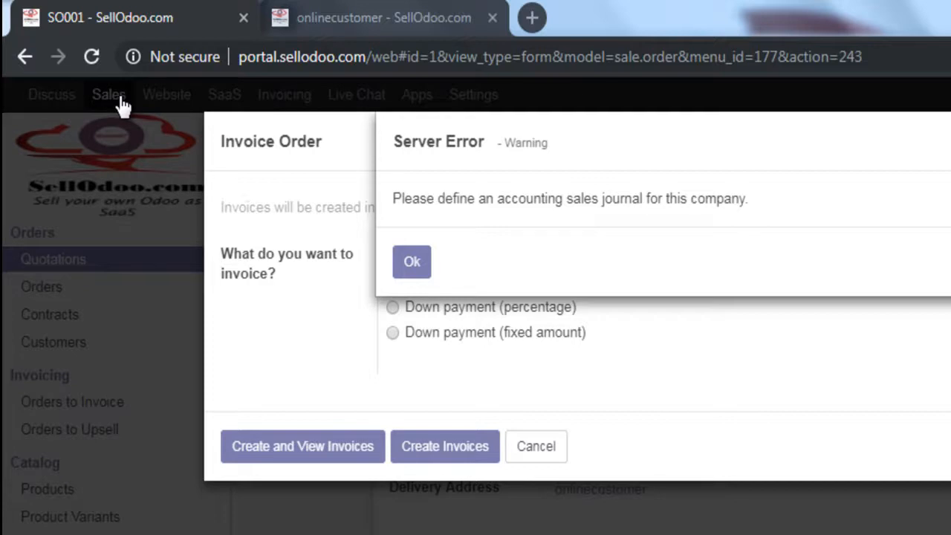
pyautogui.press('Return')
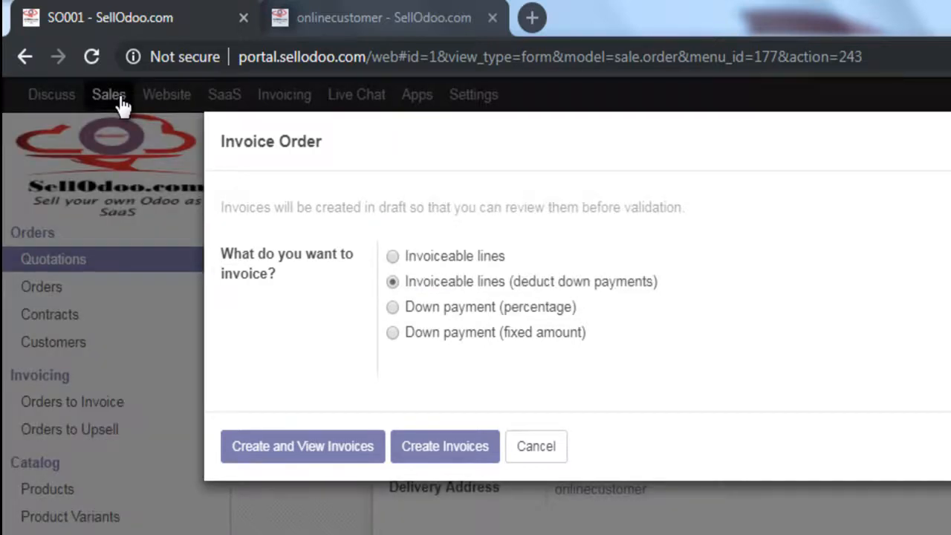
pyautogui.press('Escape')
# Install the UK accounting chart template from the Invoicing settings' fiscal localization packages.
pyautogui.click(284, 95)
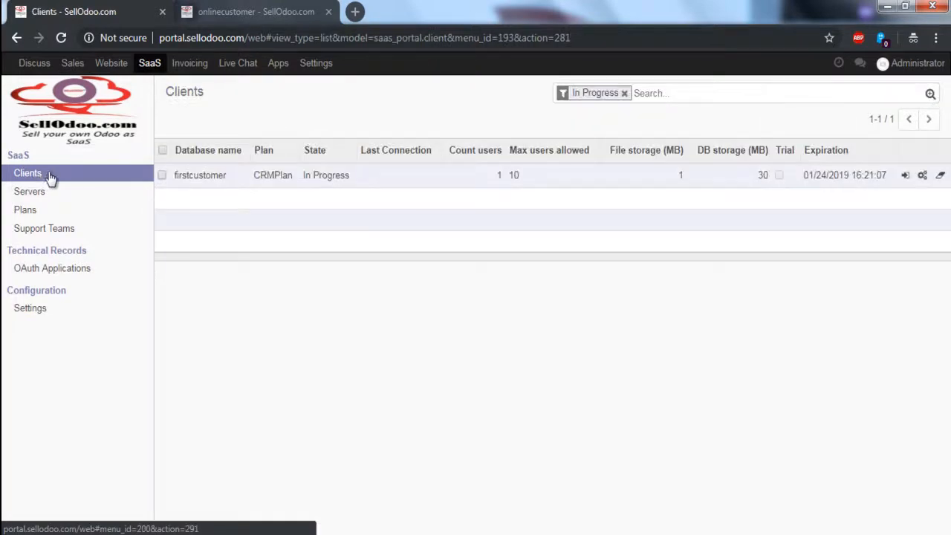
pyautogui.click(30, 308)
pyautogui.moveTo(486, 256); pyautogui.dragTo(432, 248)
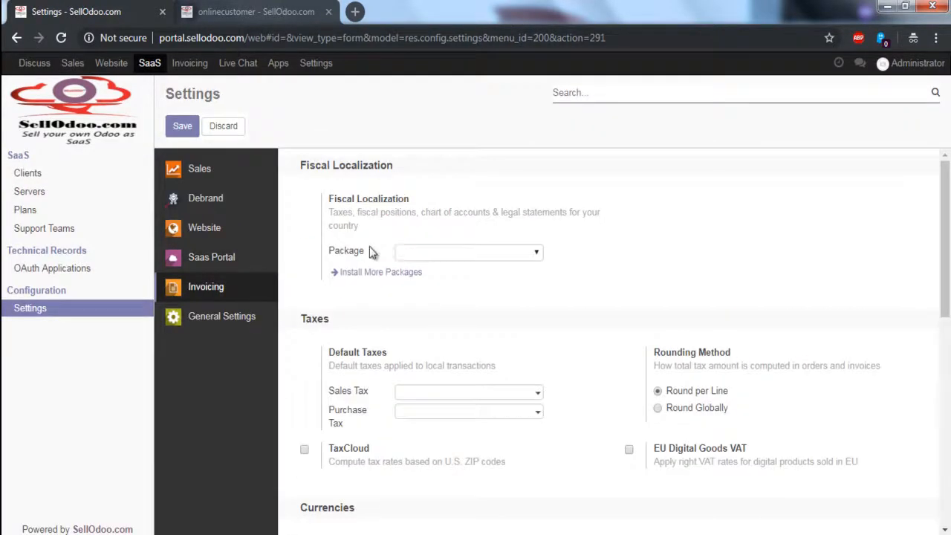
pyautogui.click(315, 64)
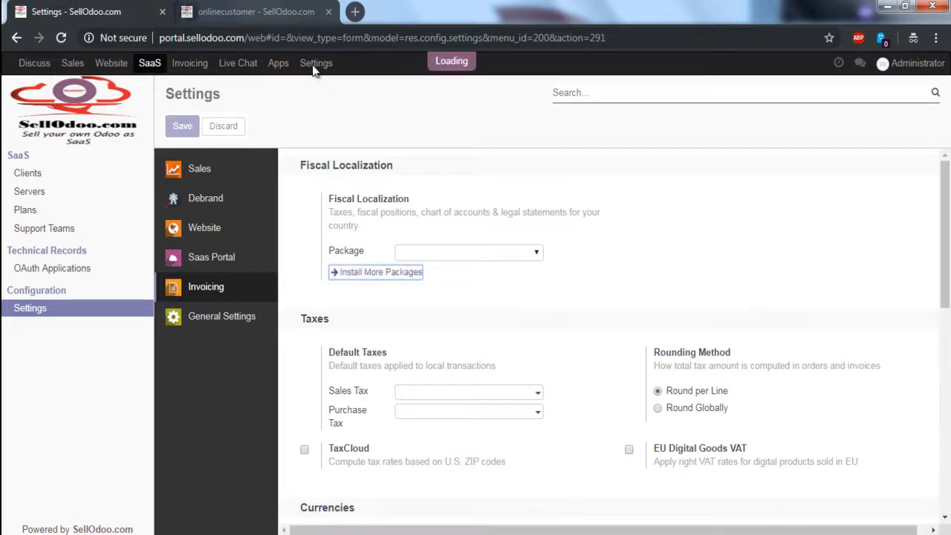
pyautogui.click(373, 272)
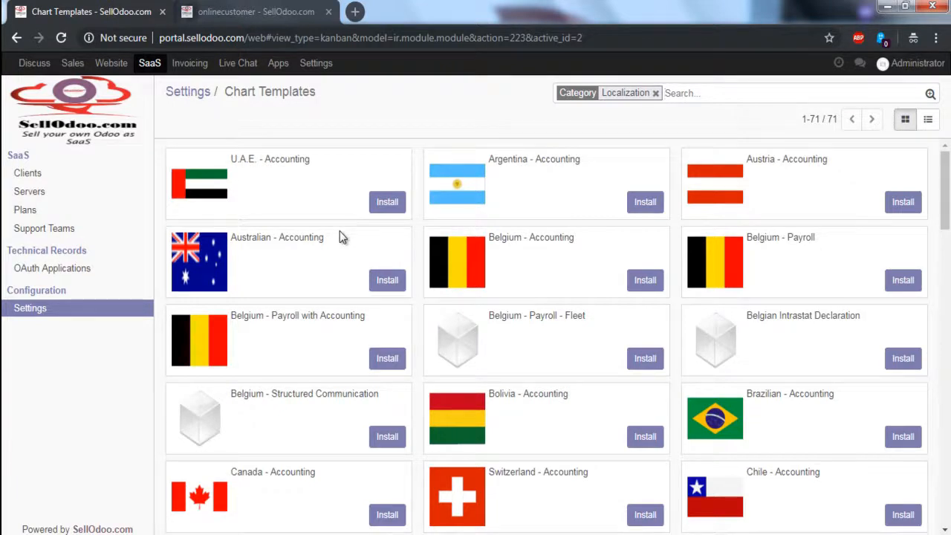
pyautogui.write('uk')
pyautogui.press('Return')
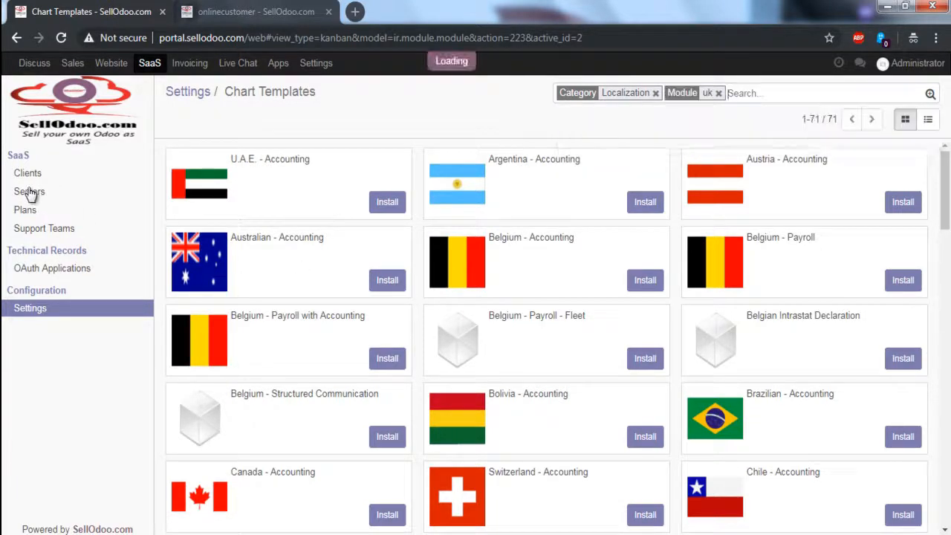
pyautogui.click(656, 94)
pyautogui.click(391, 202)
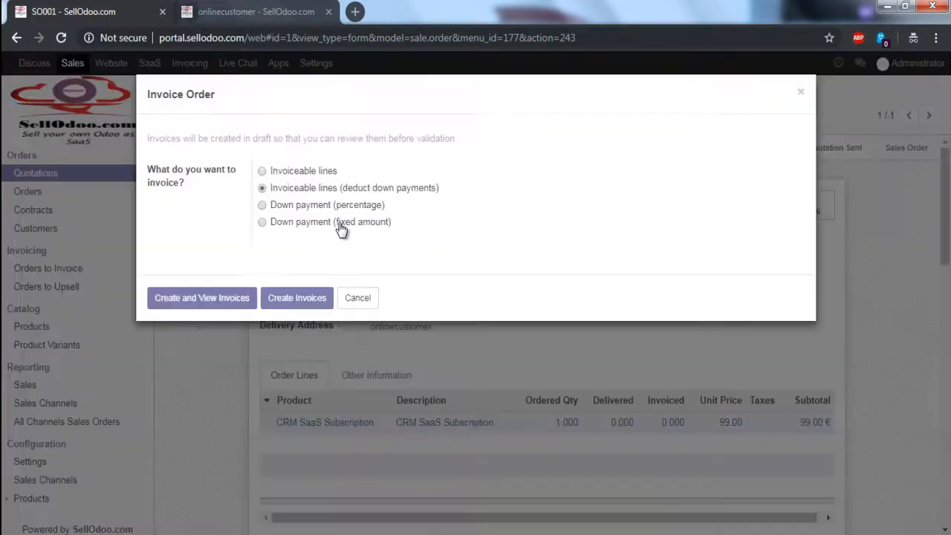
# Create the invoice for SO001 and review its invoice lines and totals.
pyautogui.click(202, 298)
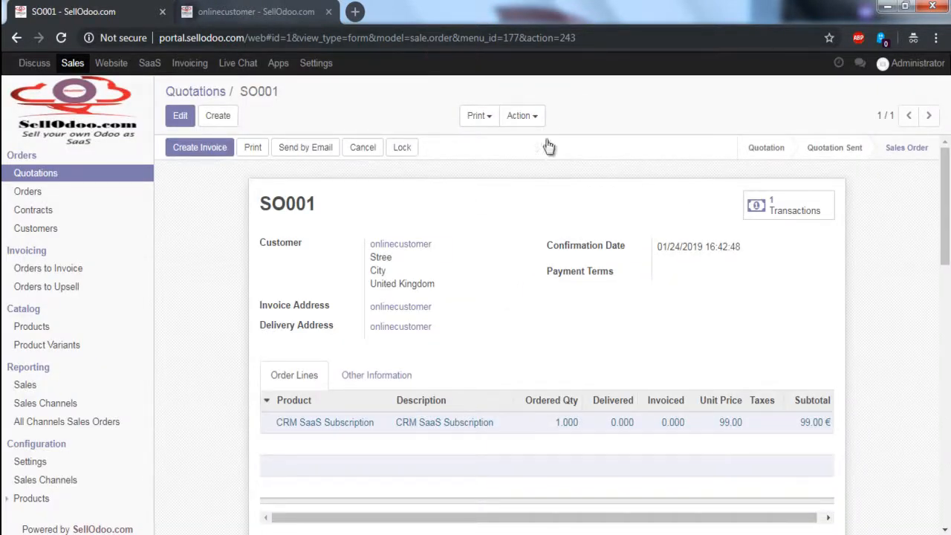
pyautogui.scroll(-3, 636, 101)
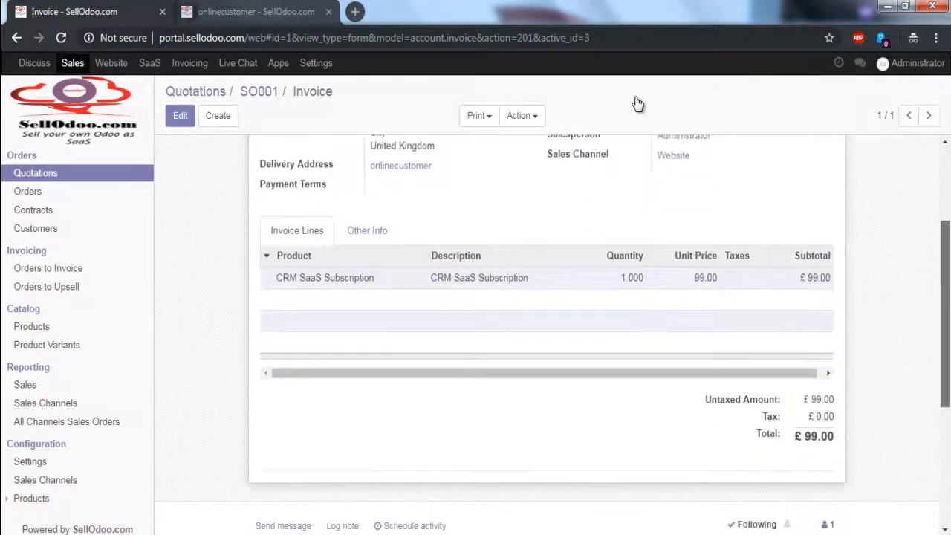
pyautogui.scroll(-2, 634, 96)
pyautogui.scroll(5, 287, 195)
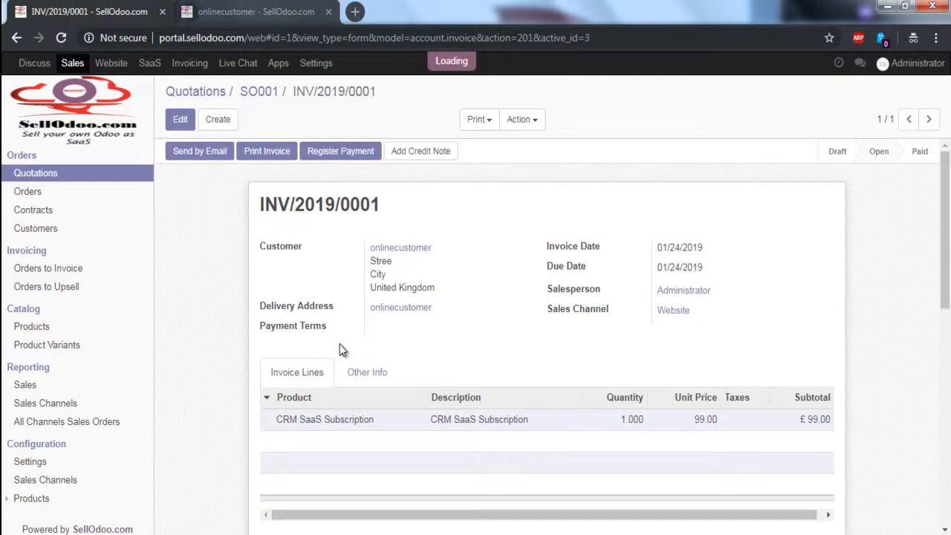
# Register the payment for invoice INV/2019/0001.
pyautogui.click(200, 155)
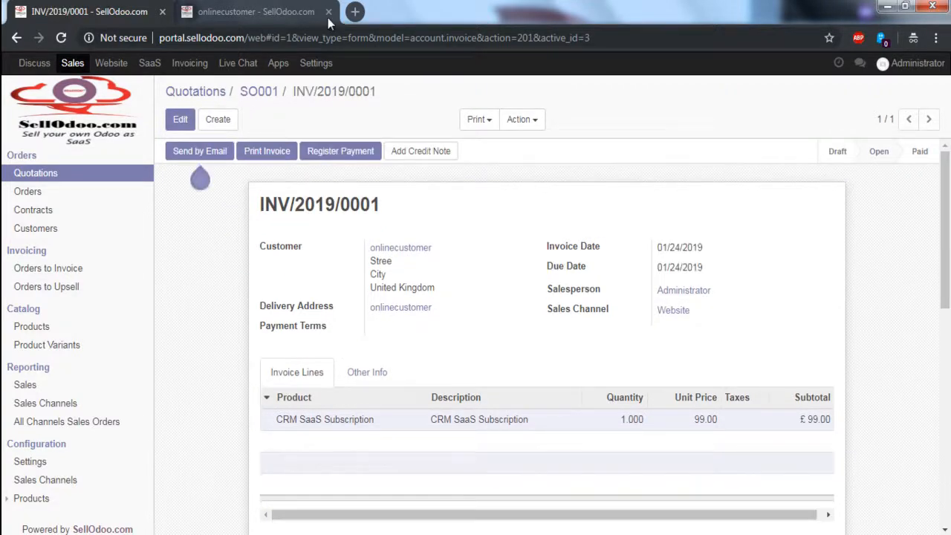
pyautogui.click(340, 150)
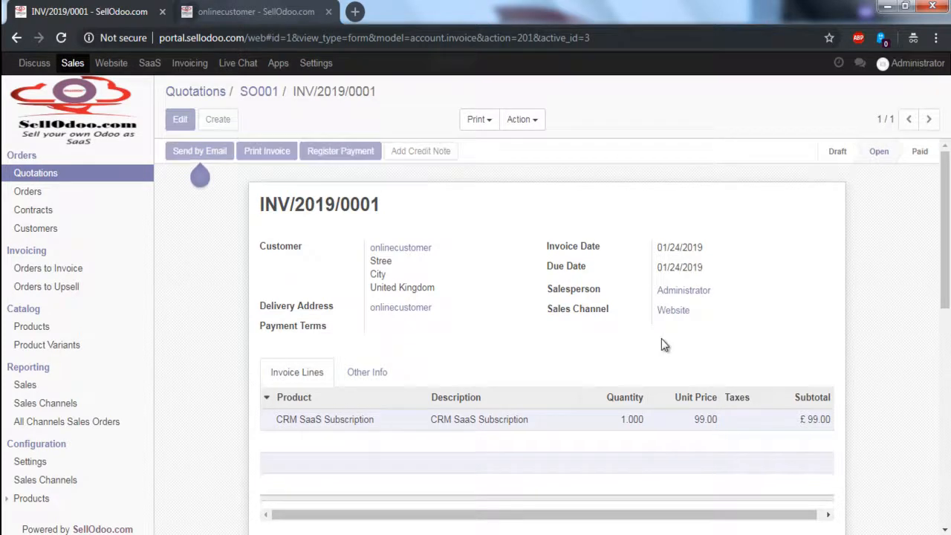
pyautogui.press('Return')
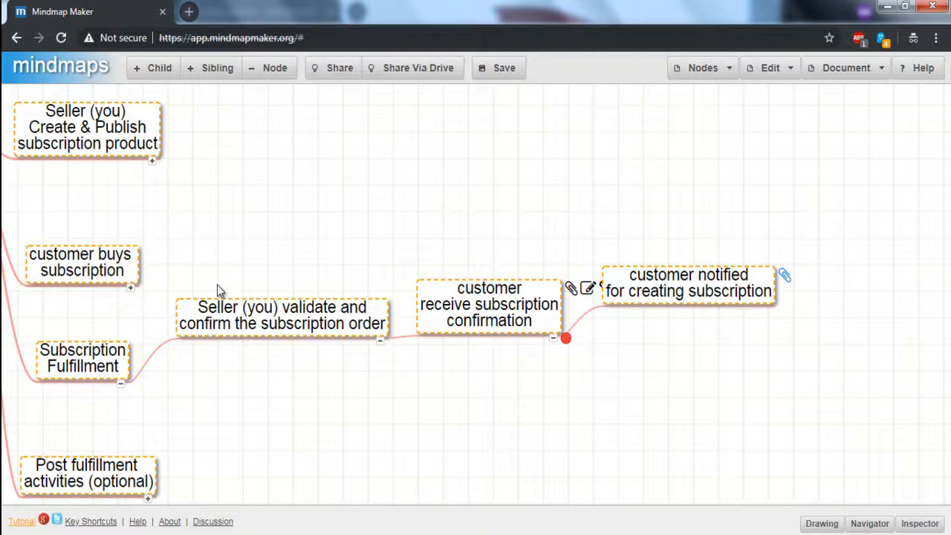
# On the Get your own Database page, create a database named onlinecustomer.
pyautogui.hotkey('ctrl', 'w')
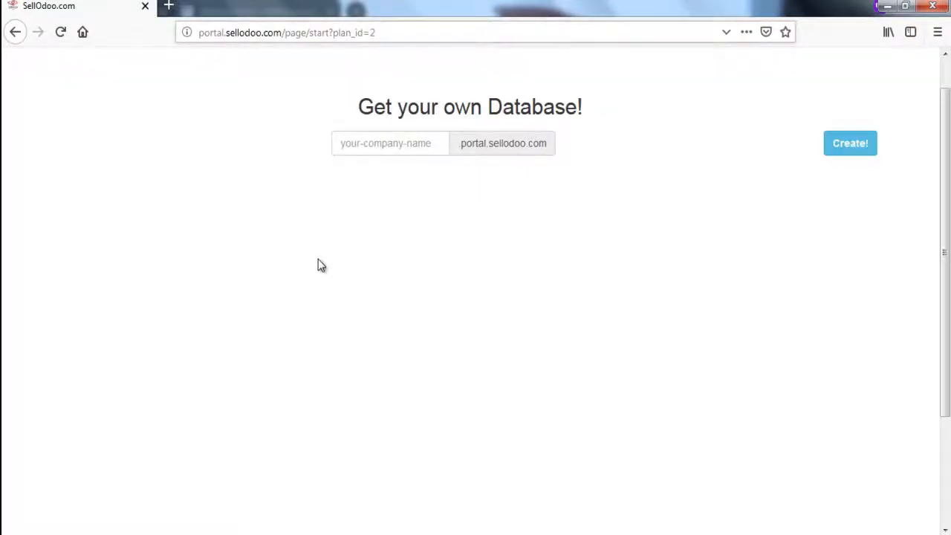
pyautogui.hotkey('ctrl', 'l')
pyautogui.press('End')
pyautogui.hotkey('shift', 'Left')
pyautogui.hotkey('shift', 'Left')
pyautogui.hotkey('shift', 'Right')
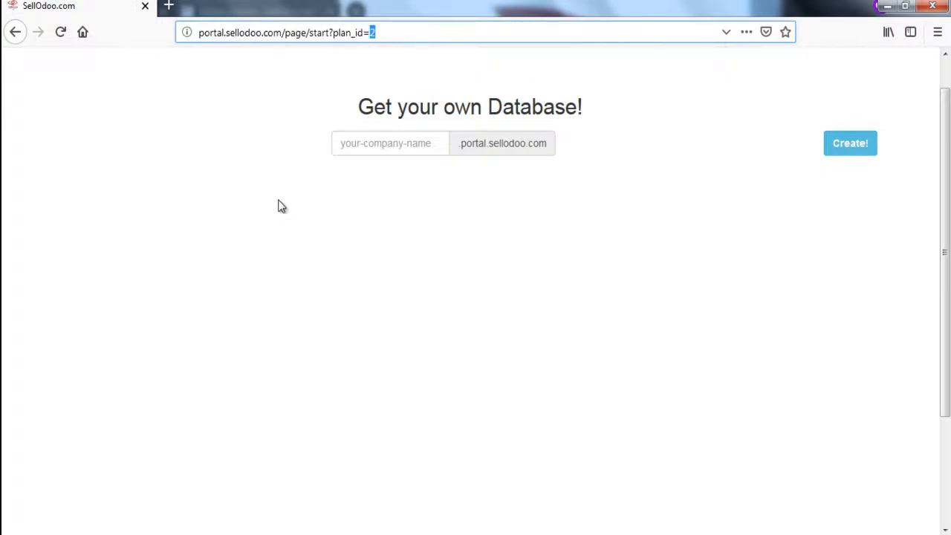
pyautogui.click(263, 175)
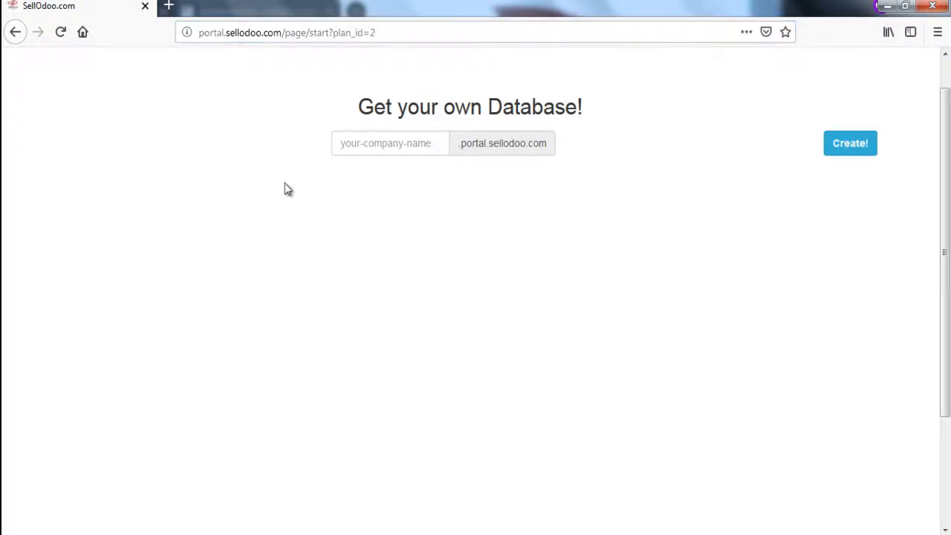
pyautogui.press('Tab')
pyautogui.write('onlinecustomer')
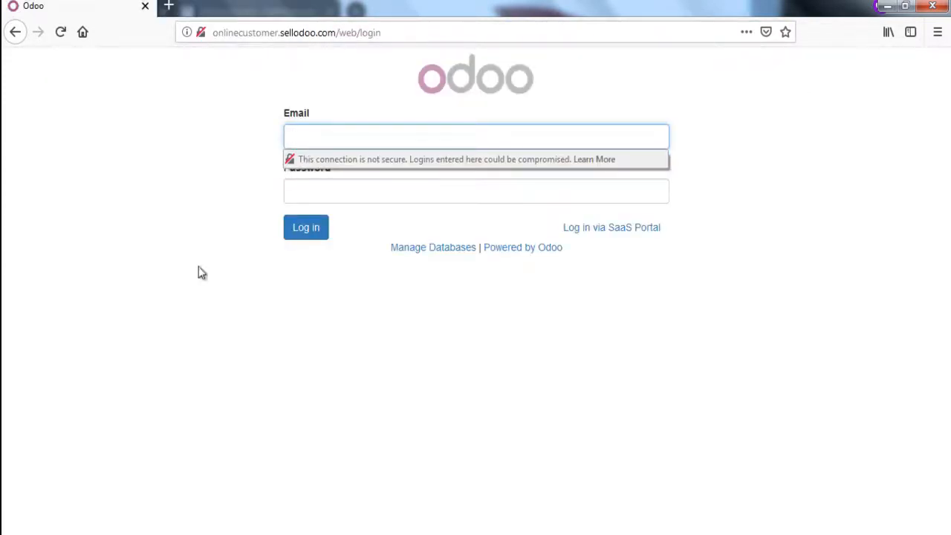
# Inspect the onlinecustomer subdomain in the new database's login page address.
pyautogui.click(184, 251)
pyautogui.moveTo(279, 33); pyautogui.dragTo(150, 71)
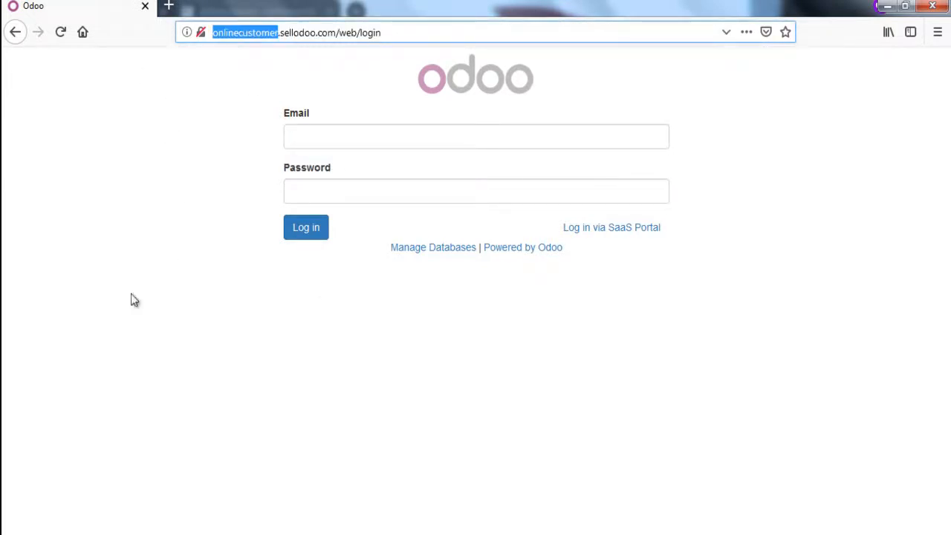
pyautogui.click(274, 280)
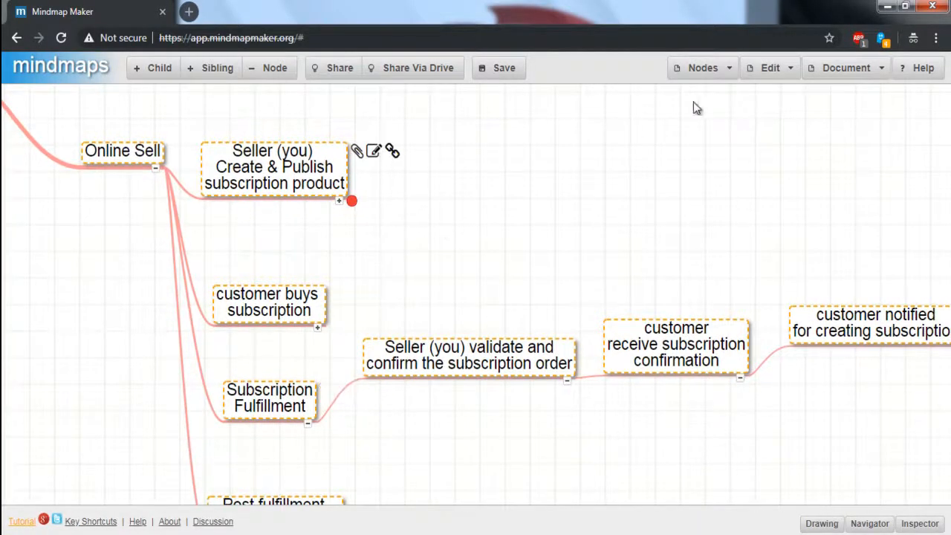
# In the mind map, step from the seller node through to the customer notified for creating subscription node.
pyautogui.press('Down')
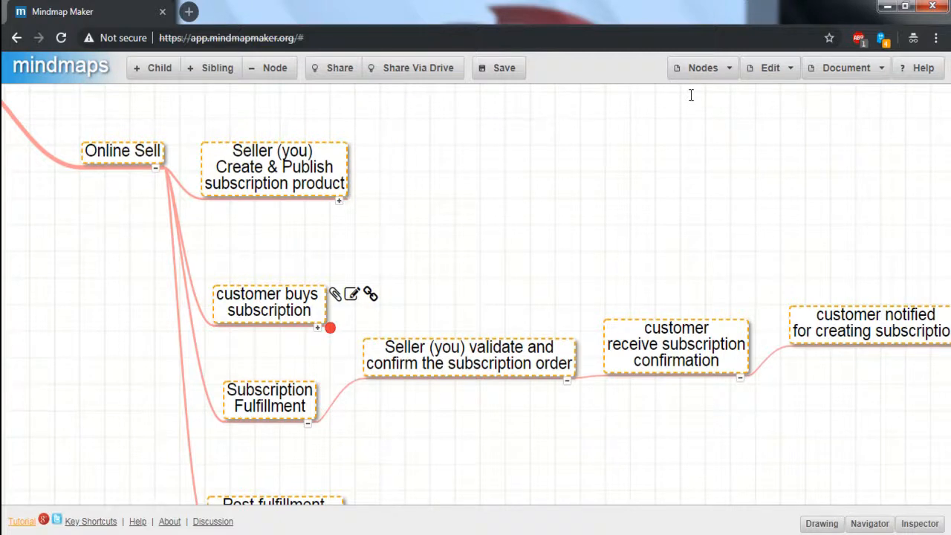
pyautogui.press('Down')
pyautogui.press('Right')
pyautogui.press('Right')
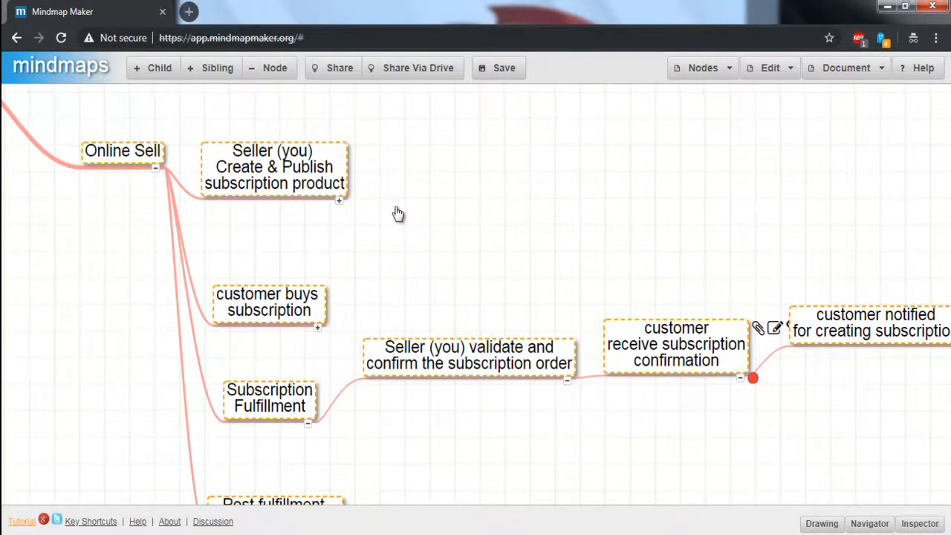
pyautogui.press('Right')
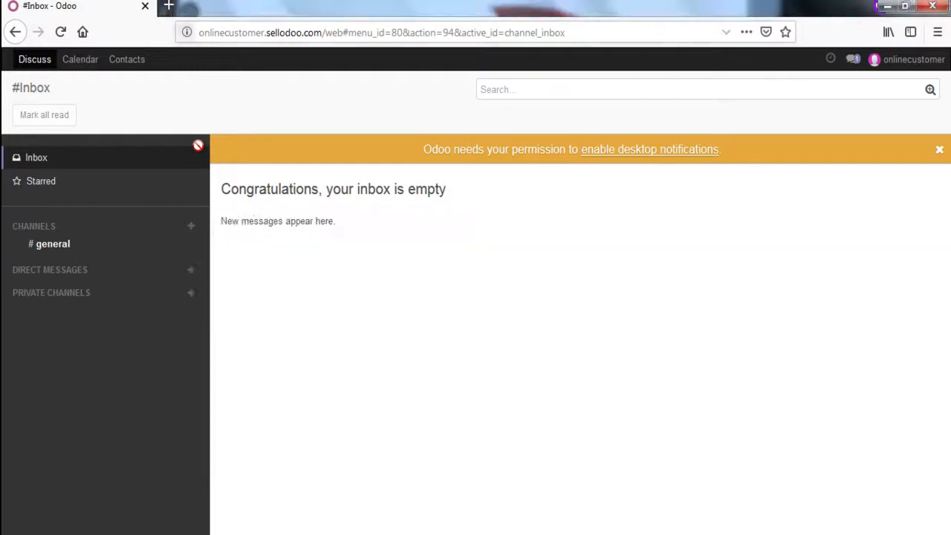
# Inspect the onlinecustomer subdomain in the address of the logged-in customer database.
pyautogui.hotkey('ctrl', 'l')
pyautogui.press('Home')
pyautogui.hotkey('ctrl', 'shift', 'Right')
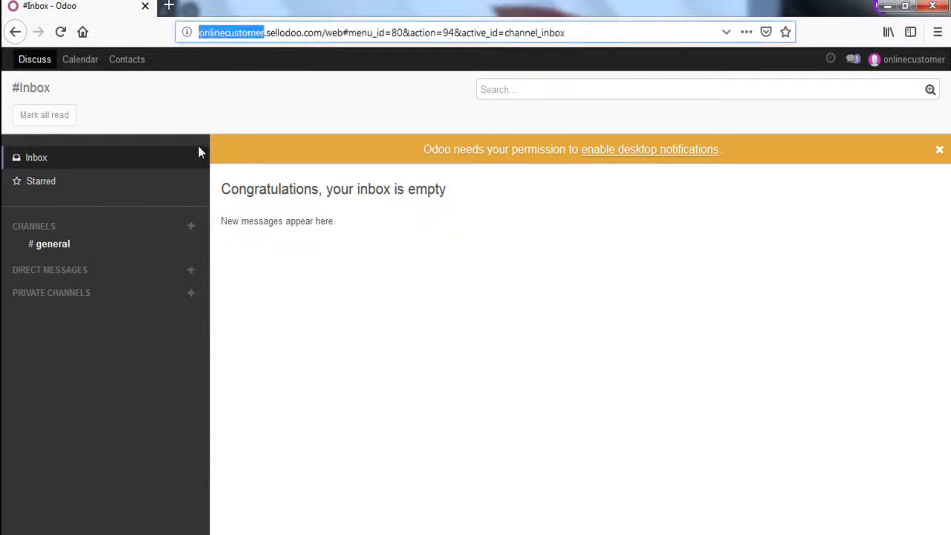
pyautogui.click(205, 297)
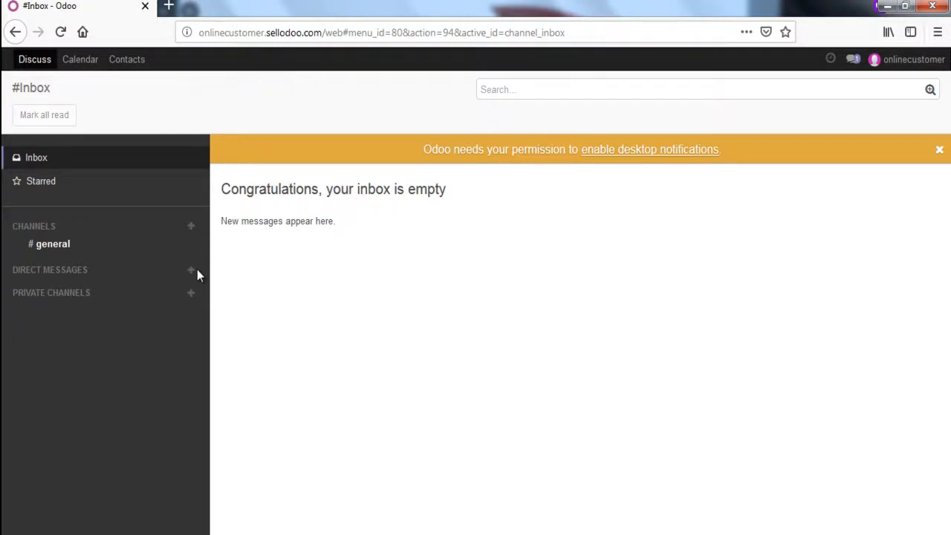
# Switch to the mind map and select the Post fulfillment activities (optional) node.
pyautogui.hotkey('alt', 'Tab')
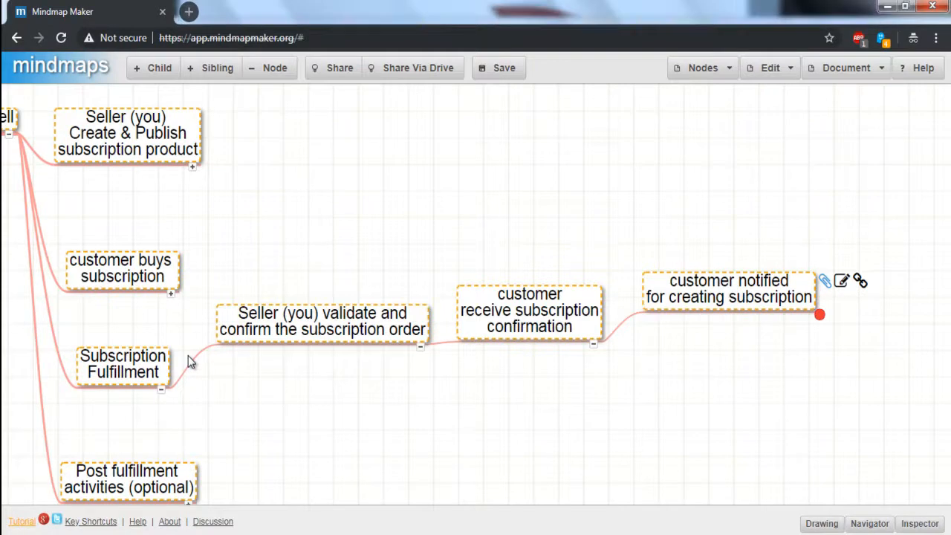
pyautogui.scroll(-3, 178, 375)
pyautogui.click(81, 356)
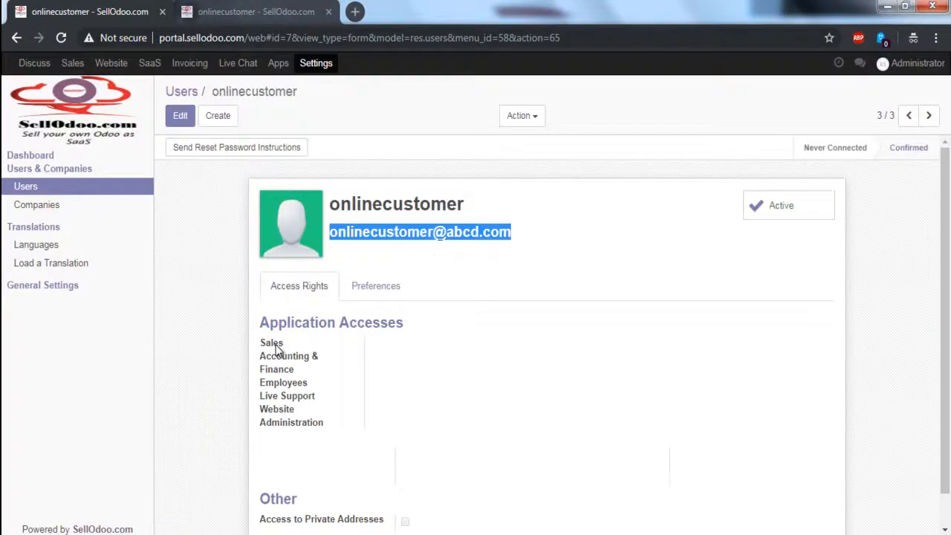
pyautogui.click(276, 349)
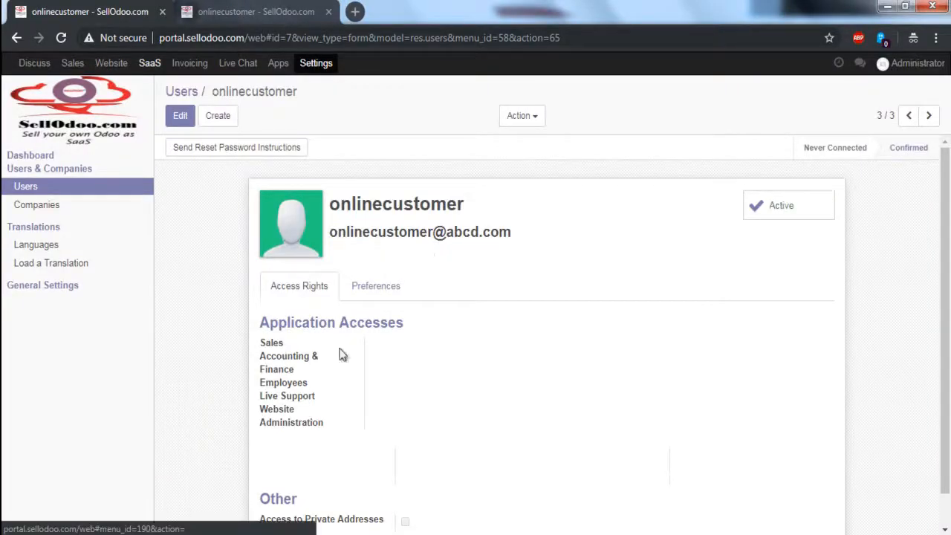
# Open the onlinecustomer client record's Configure dialog and review its Addons, Parameters and Access rights tabs.
pyautogui.click(149, 63)
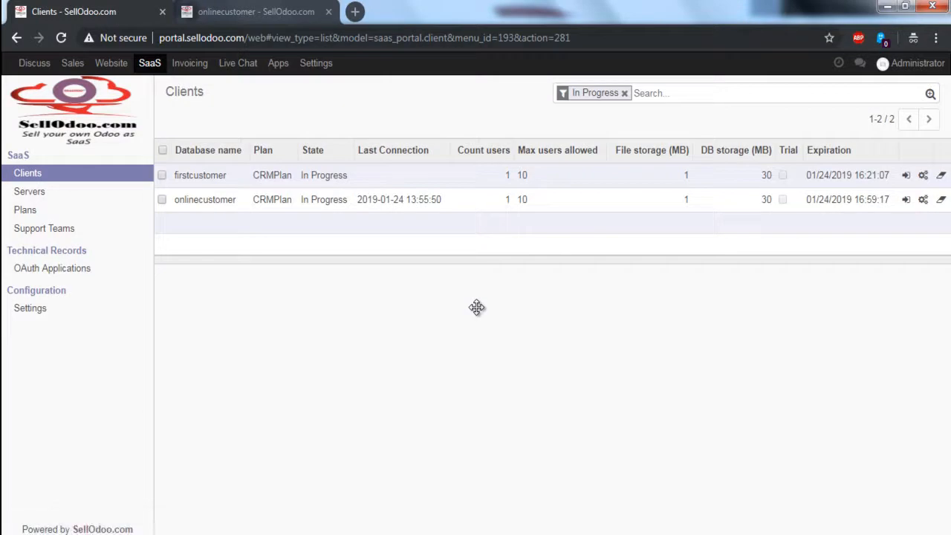
pyautogui.click(205, 200)
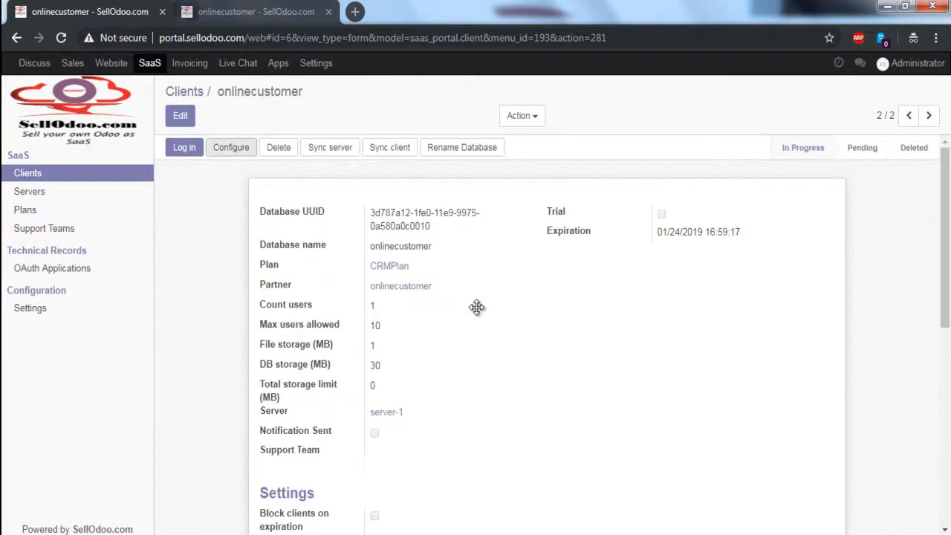
pyautogui.click(231, 147)
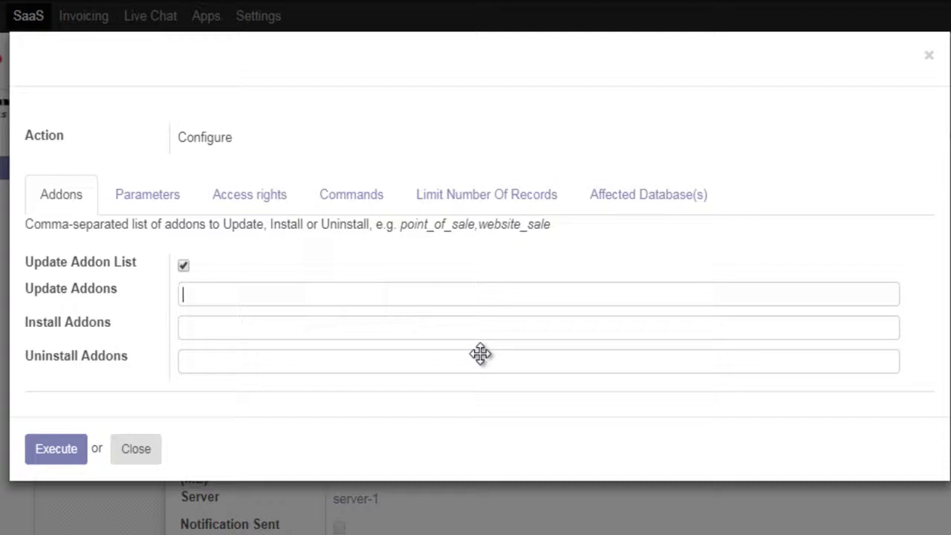
pyautogui.moveTo(400, 224); pyautogui.dragTo(552, 225)
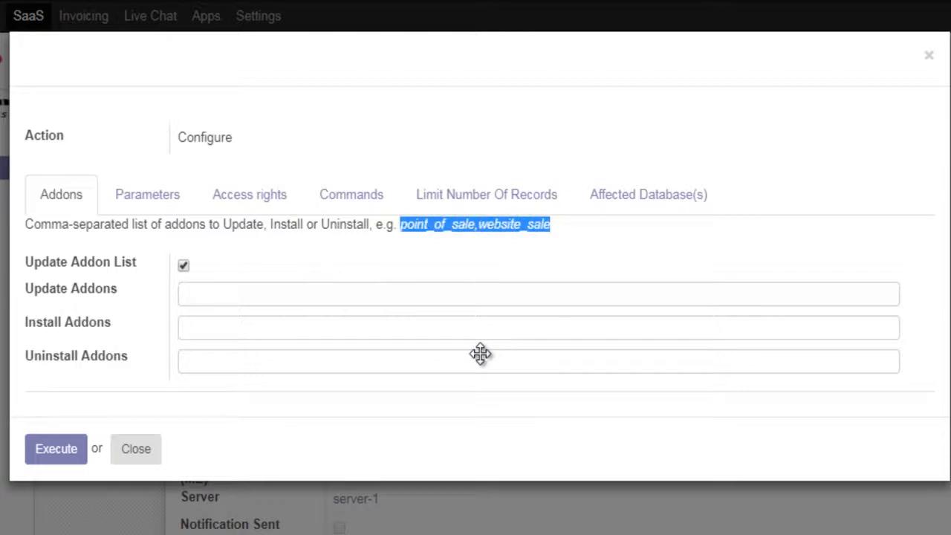
pyautogui.click(480, 354)
pyautogui.click(182, 295)
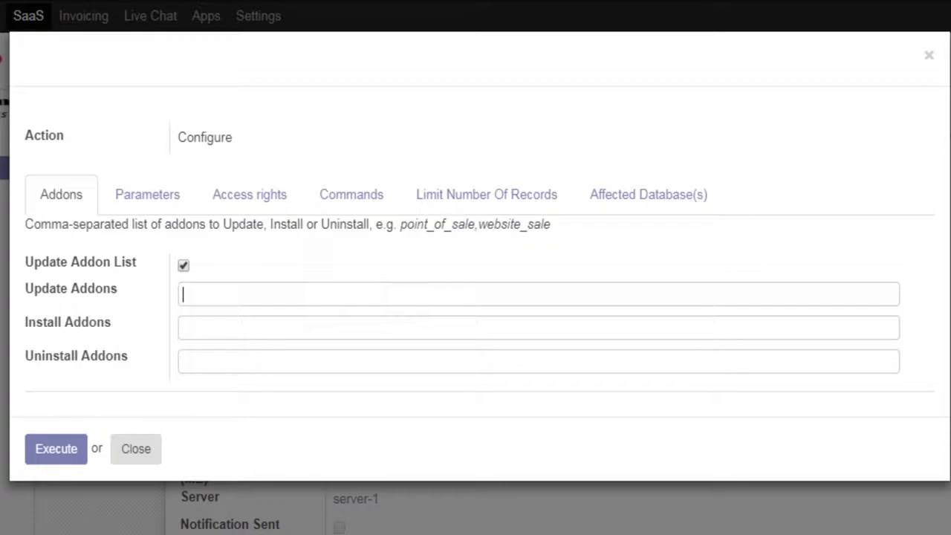
pyautogui.click(147, 194)
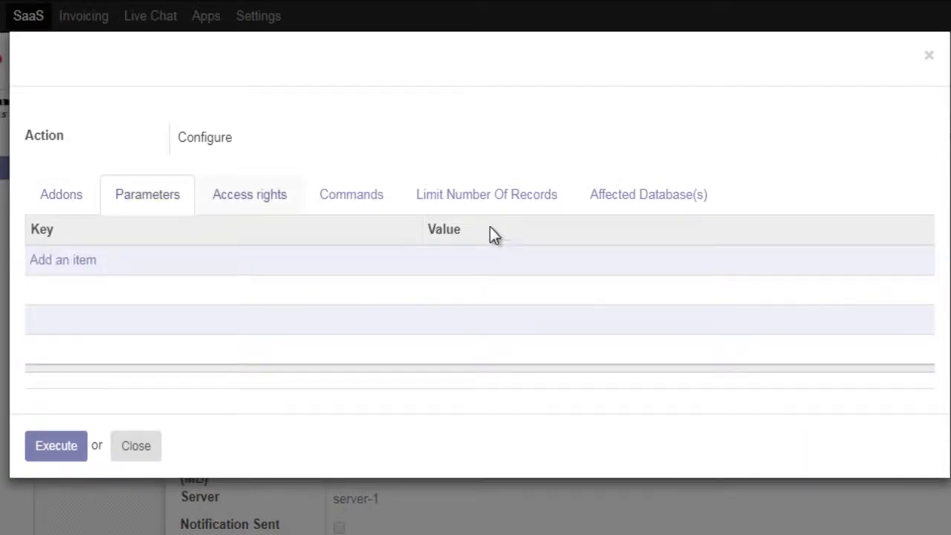
pyautogui.click(250, 194)
pyautogui.click(182, 268)
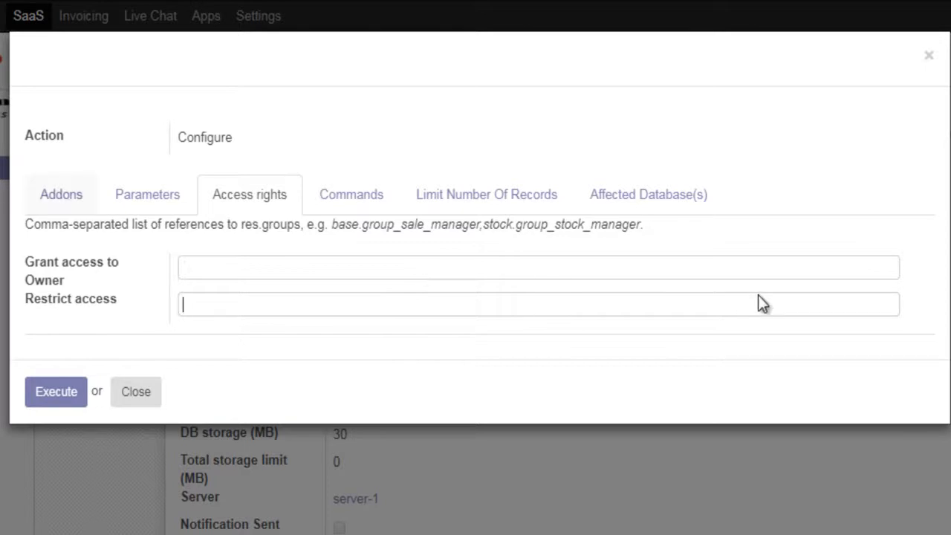
pyautogui.hotkey('shift', 'Tab')
pyautogui.click(183, 304)
pyautogui.press('Escape')
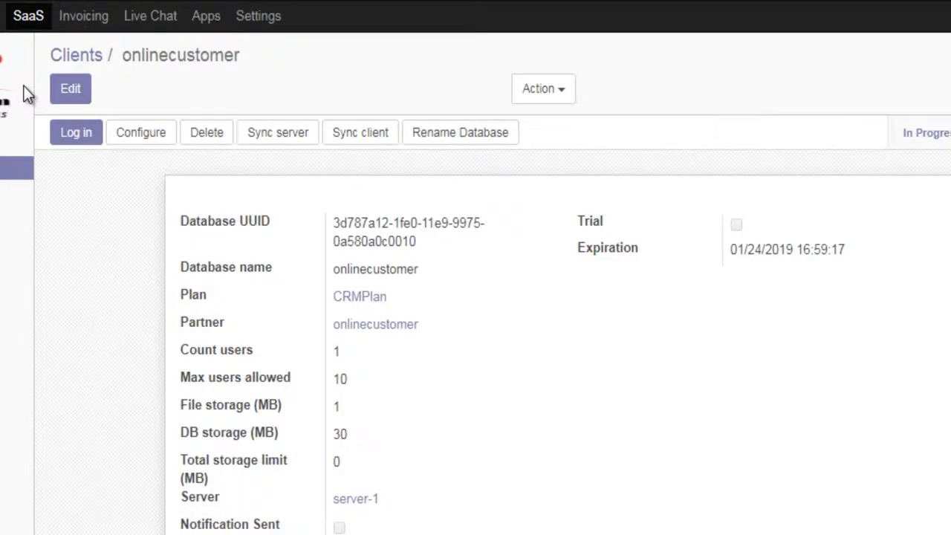
# Log in to the onlinecustomer database as administrator and open its Users settings.
pyautogui.press('Return')
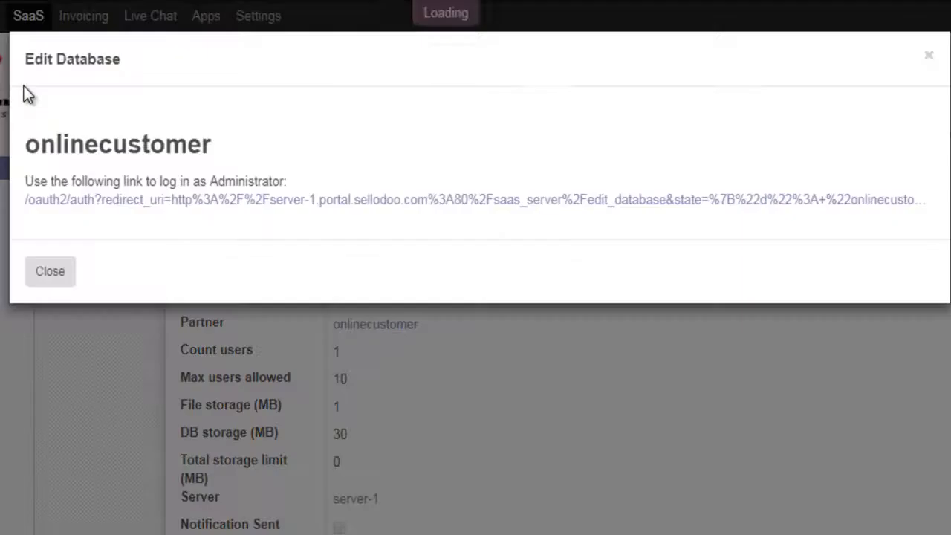
pyautogui.click(475, 199)
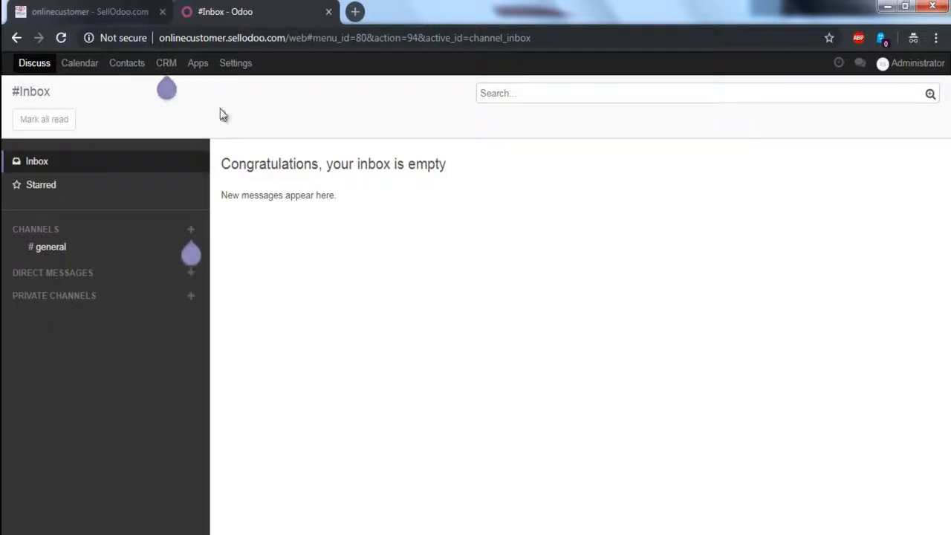
pyautogui.click(239, 37)
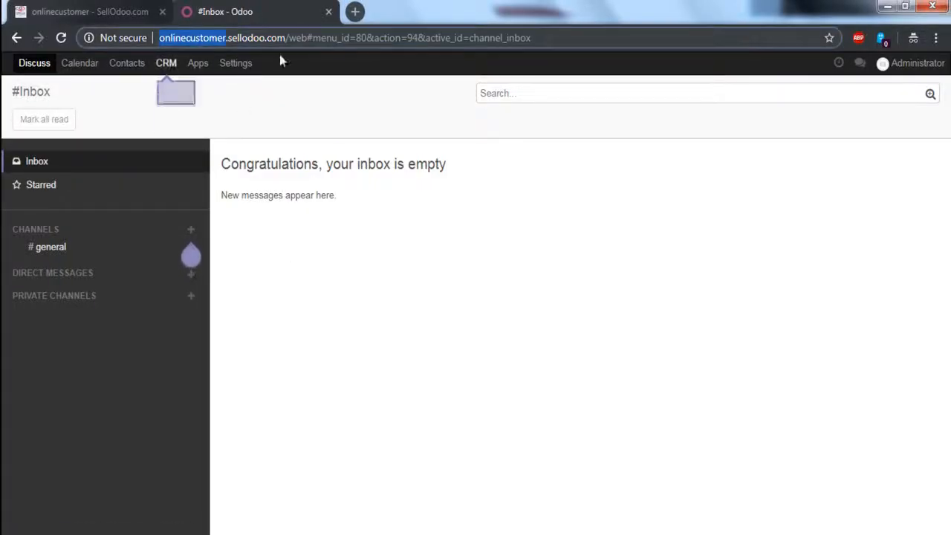
pyautogui.click(329, 46)
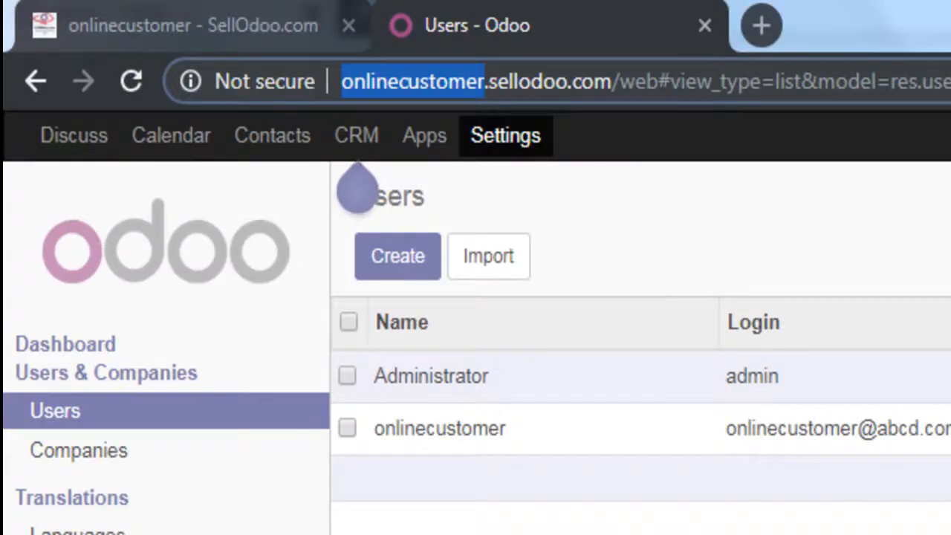
pyautogui.hotkey('ctrl', 'shift', 'Tab')
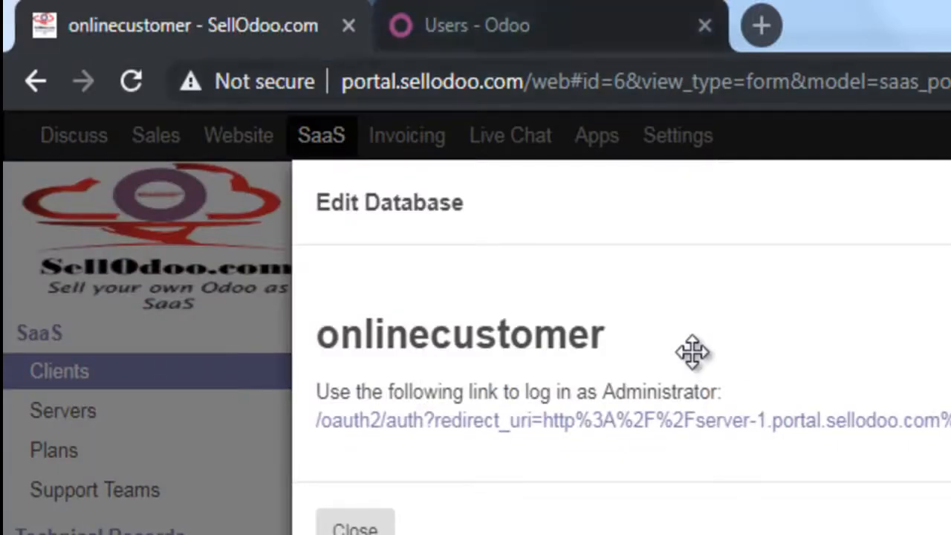
pyautogui.hotkey('ctrl', 'Tab')
pyautogui.hotkey('ctrl', 'shift', 'Tab')
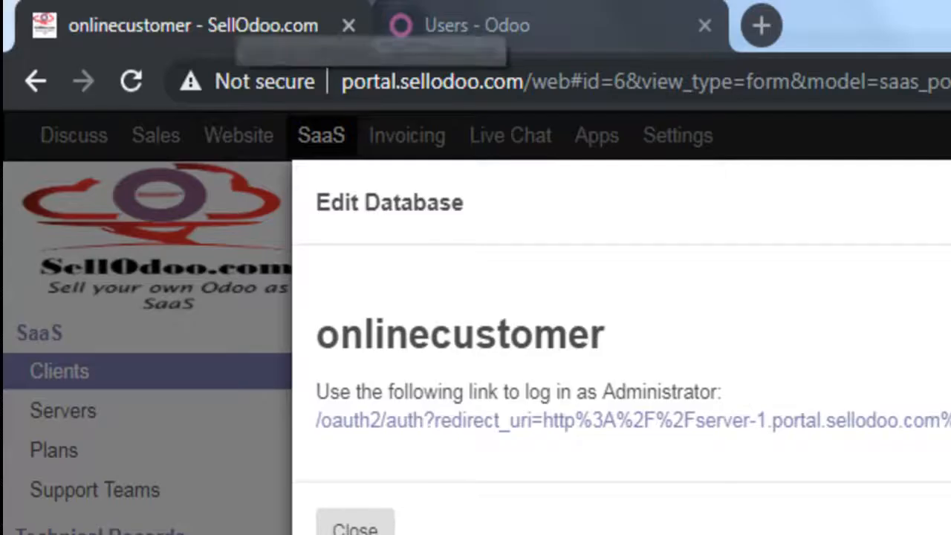
pyautogui.press('Escape')
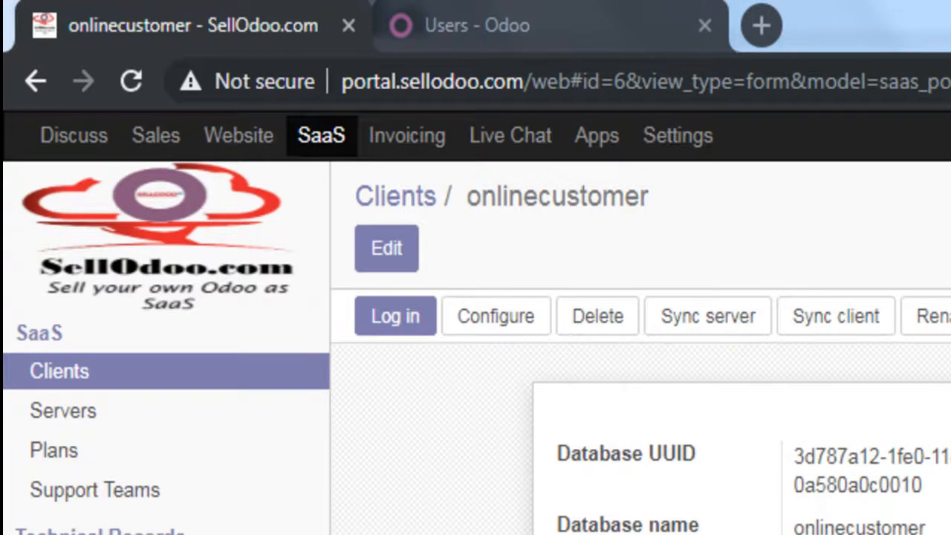
# Give the onlinecustomer user Manager access for Sales and save the user.
pyautogui.click(395, 315)
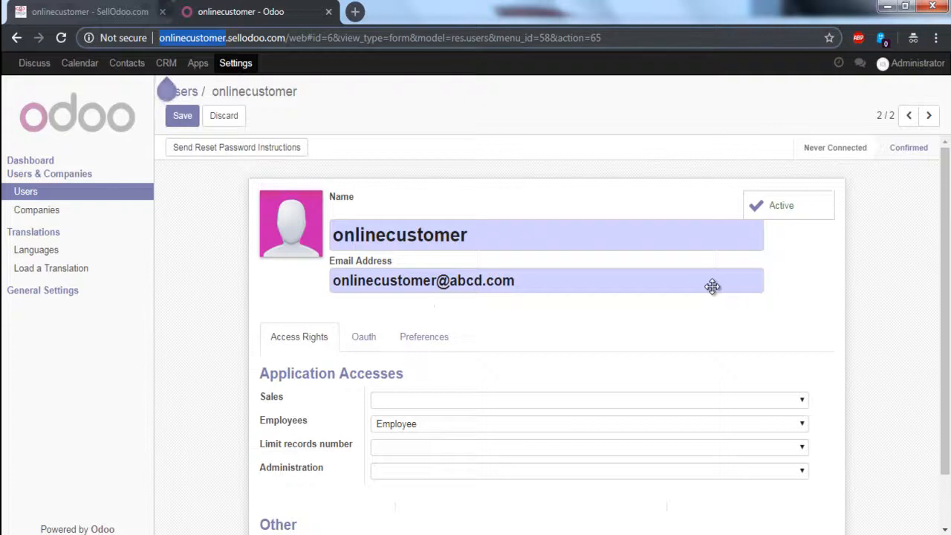
pyautogui.hotkey('ctrl', 'shift', 'Tab')
pyautogui.hotkey('ctrl', 'Tab')
pyautogui.scroll(-1, 649, 370)
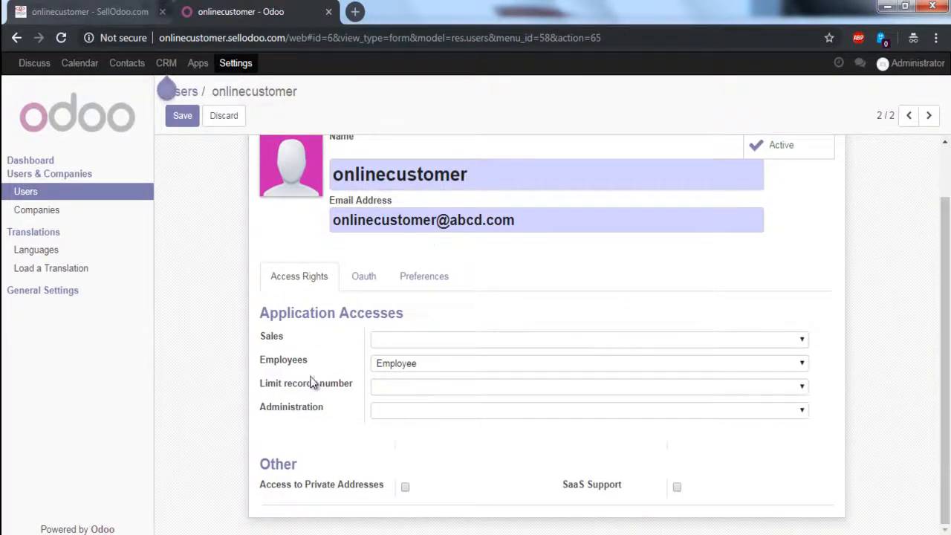
pyautogui.click(496, 370)
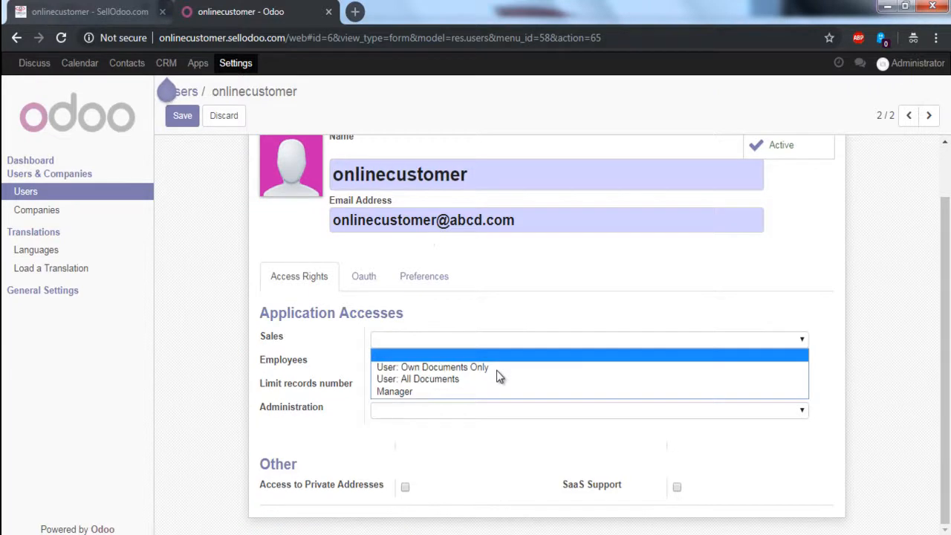
pyautogui.press('Down')
pyautogui.press('Down')
pyautogui.press('Down')
pyautogui.press('Return')
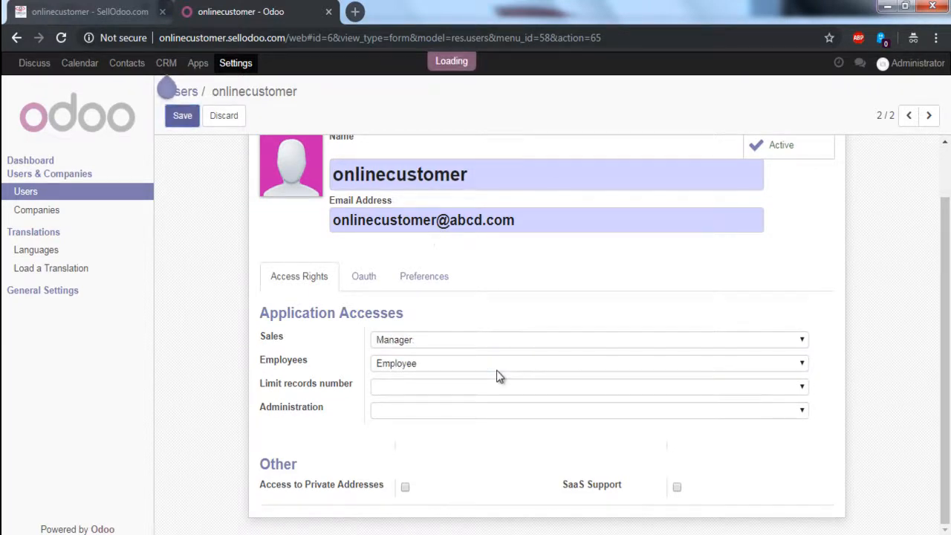
pyautogui.hotkey('alt', 's')
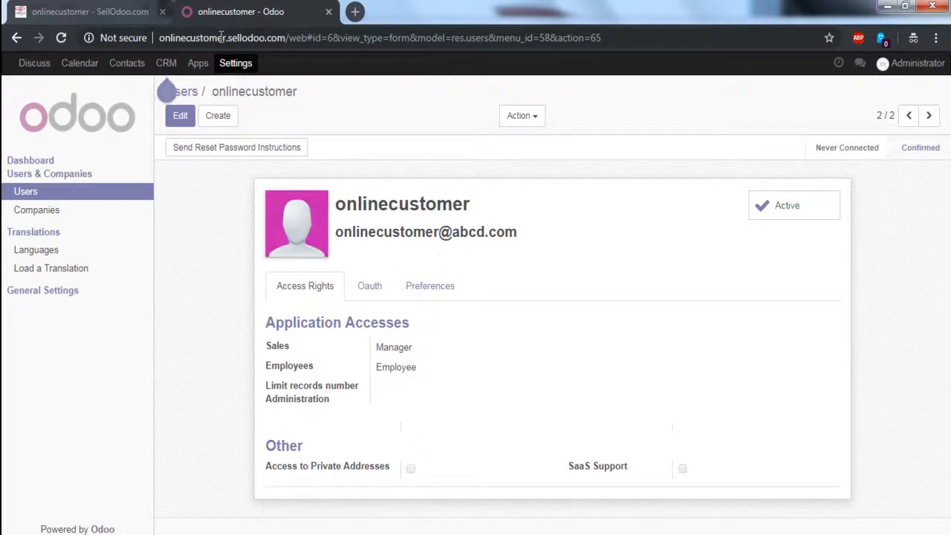
# Reload the customer's own session in the other browser window.
pyautogui.hotkey('alt', 'Tab')
pyautogui.press('F5')
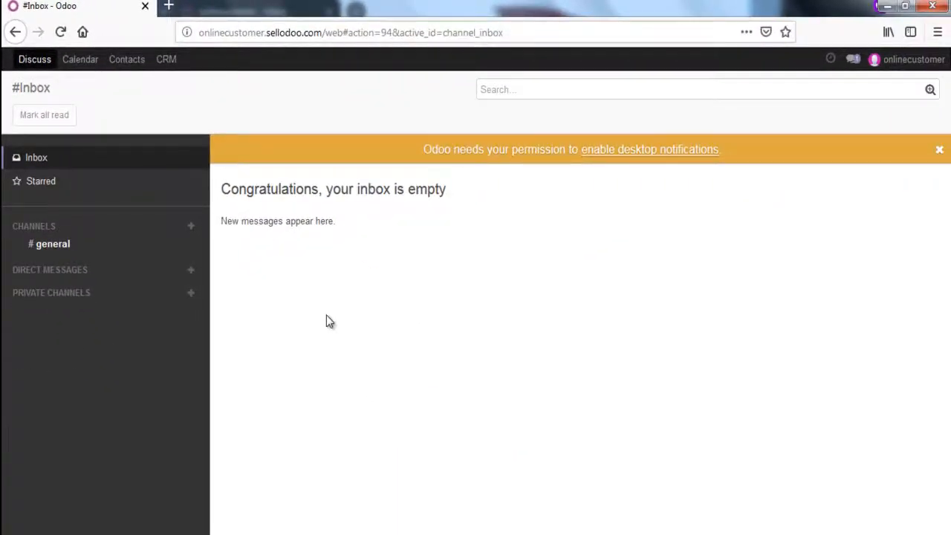
pyautogui.hotkey('alt', 'Tab')
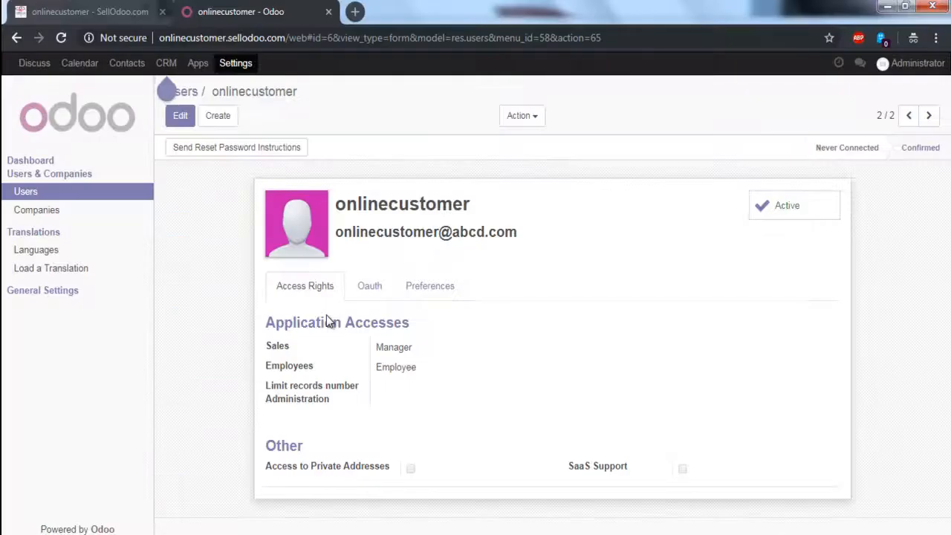
pyautogui.hotkey('ctrl', 'shift', 'Tab')
pyautogui.press('Return')
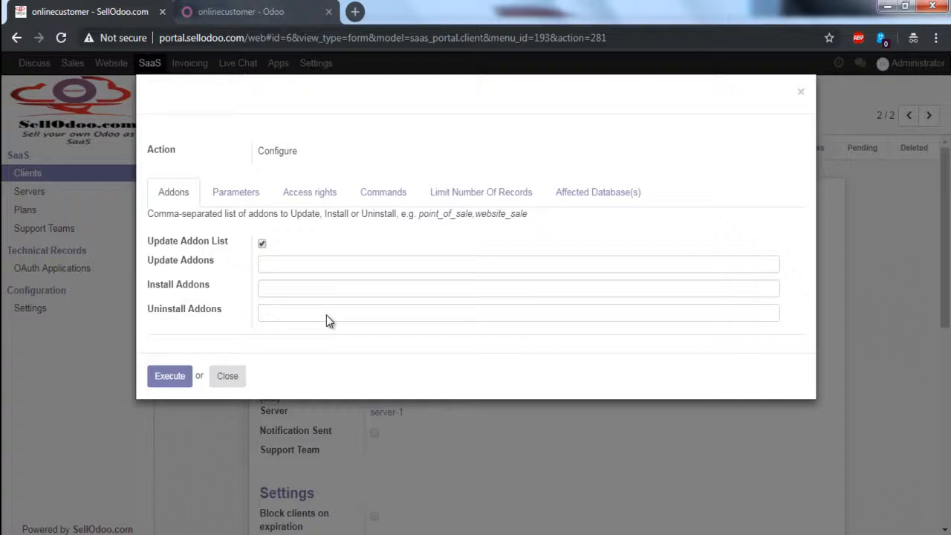
pyautogui.press('Escape')
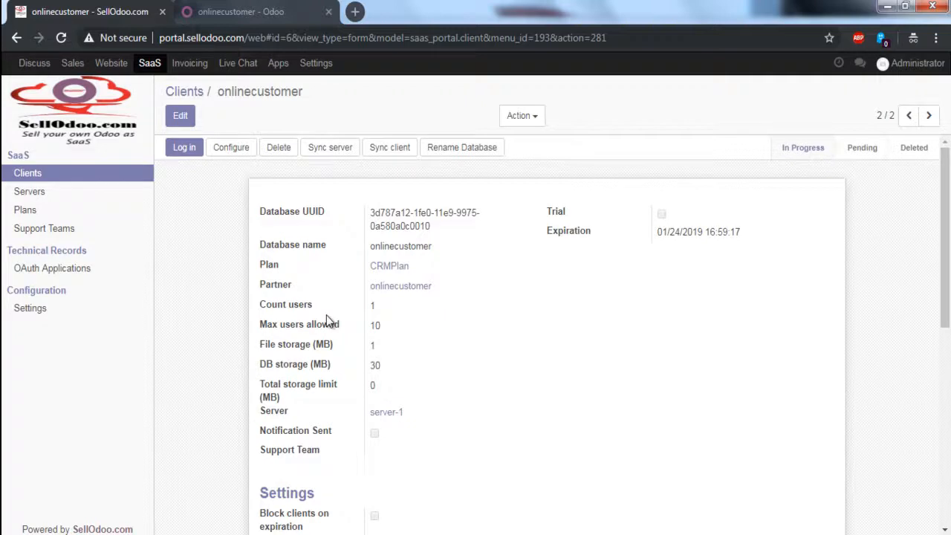
# Switch to the mind map and review the subscription plans branch under SaaS portal.
pyautogui.hotkey('alt', 'Tab')
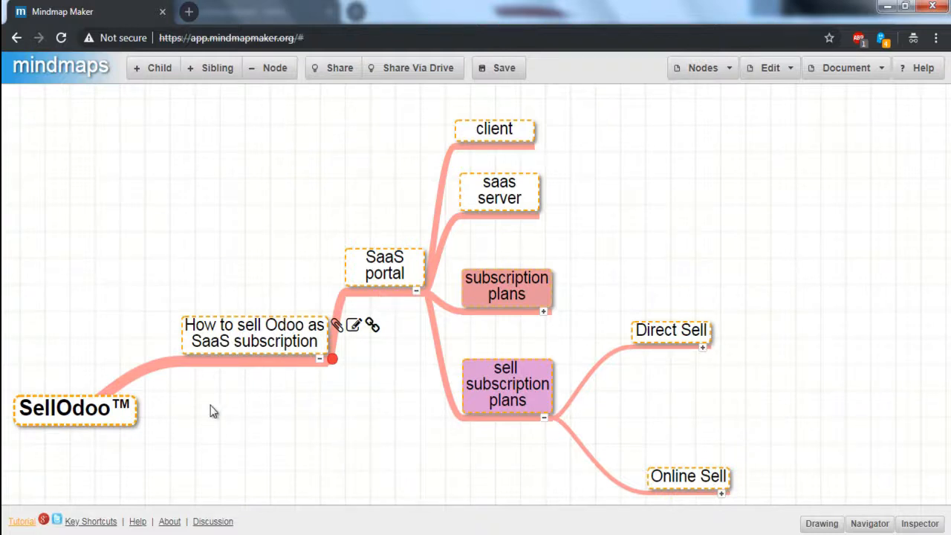
pyautogui.press('Right')
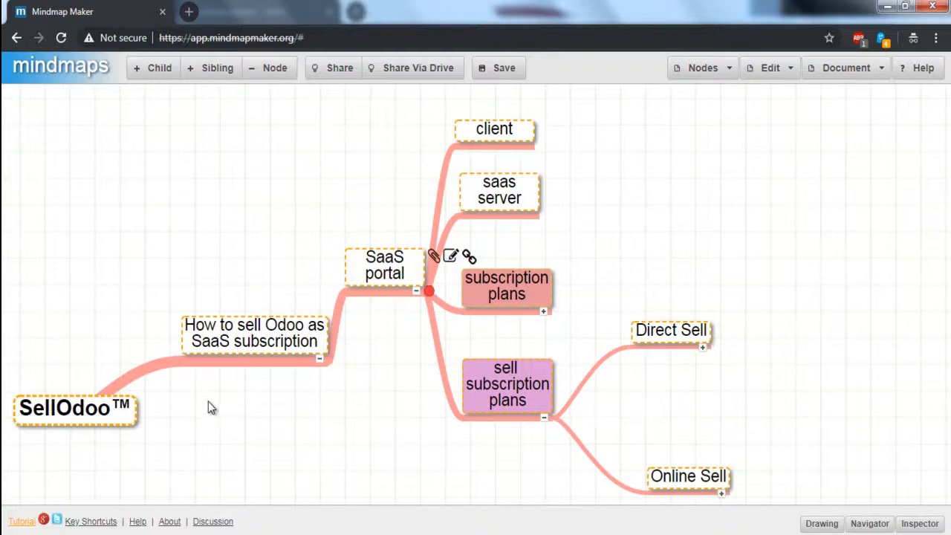
pyautogui.moveTo(170, 334); pyautogui.dragTo(135, 375)
pyautogui.scroll(-1, 202, 468)
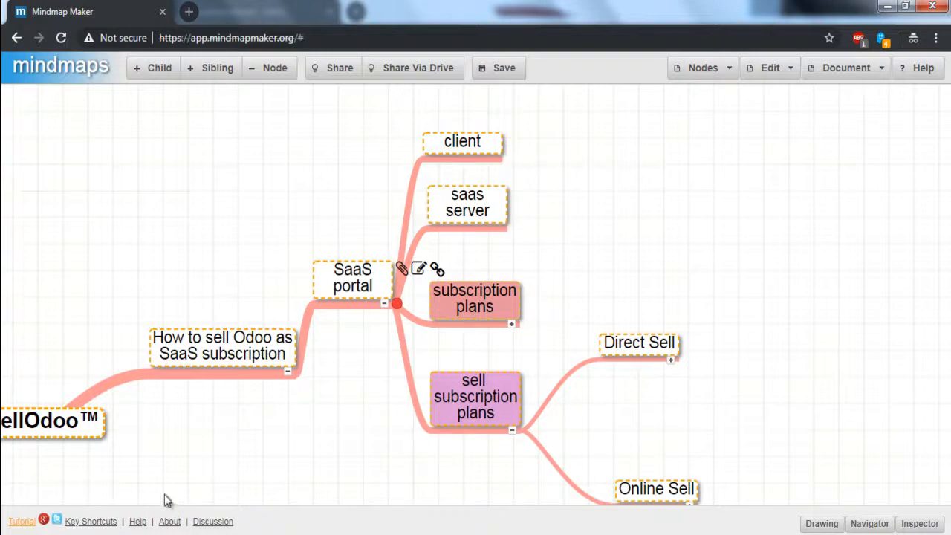
pyautogui.press('Right')
pyautogui.press('Down')
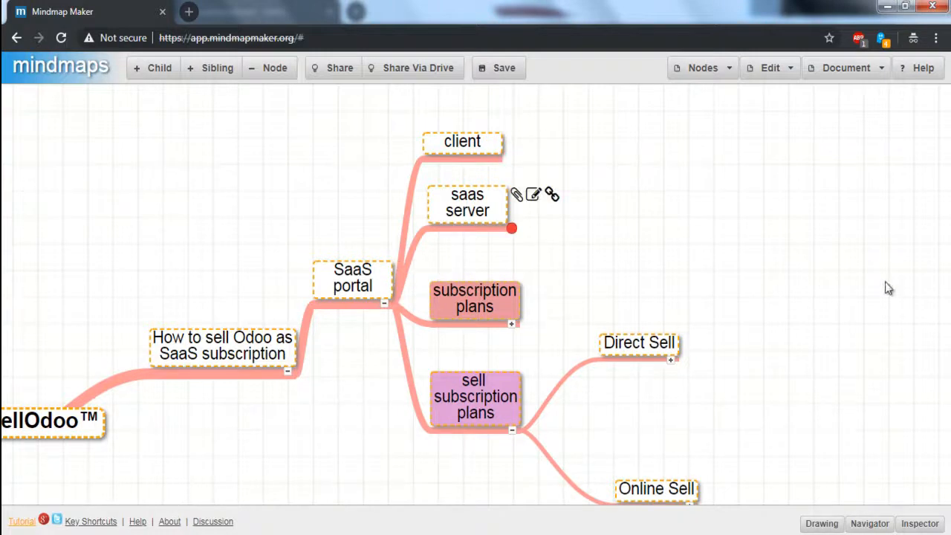
pyautogui.click(154, 73)
pyautogui.press('Down')
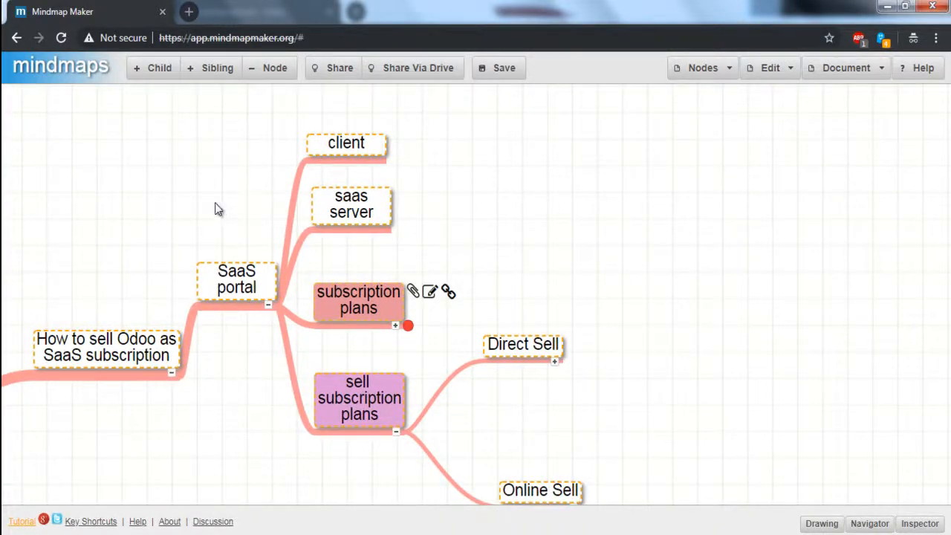
pyautogui.press('space')
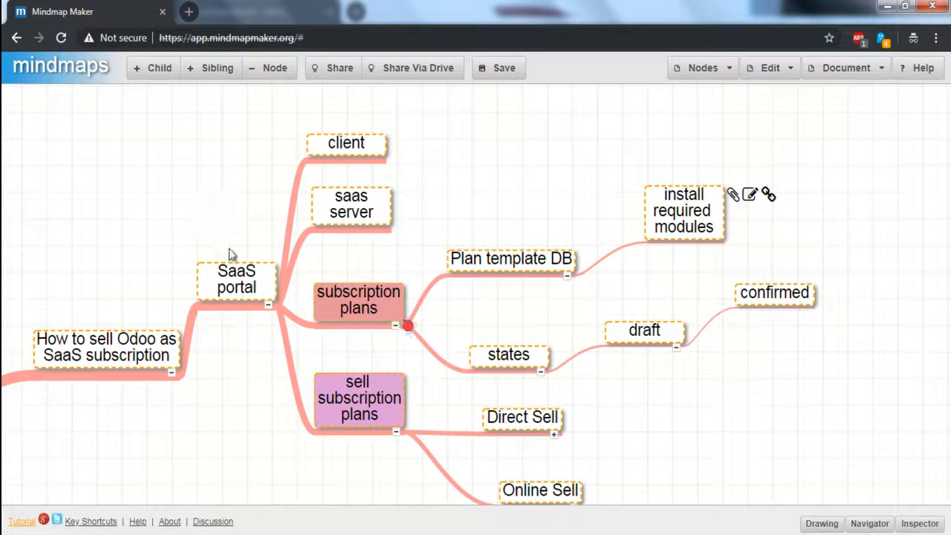
pyautogui.press('space')
# Expand the Direct Sell node and step through to the customer login to subscription node.
pyautogui.press('Down')
pyautogui.press('Right')
pyautogui.press('Down')
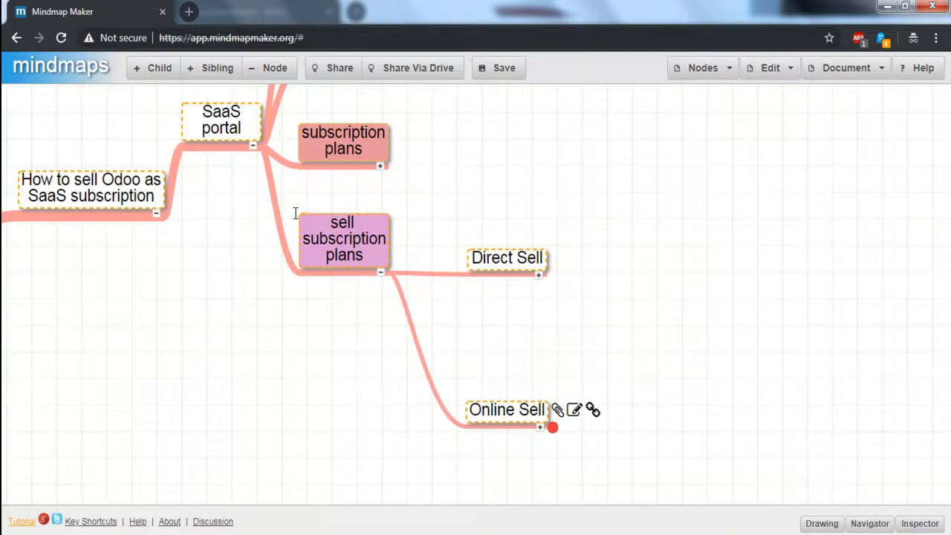
pyautogui.press('Up')
pyautogui.press('space')
pyautogui.press('Right')
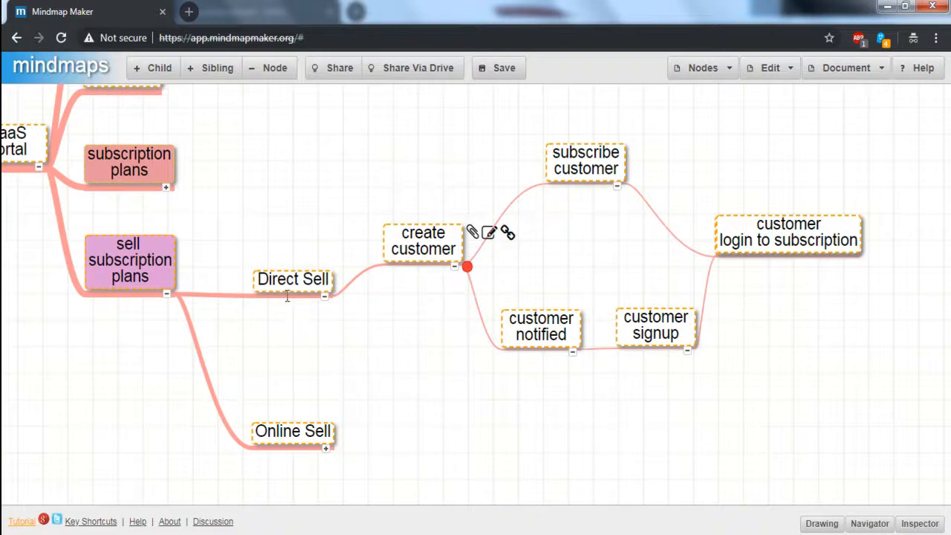
pyautogui.press('Right')
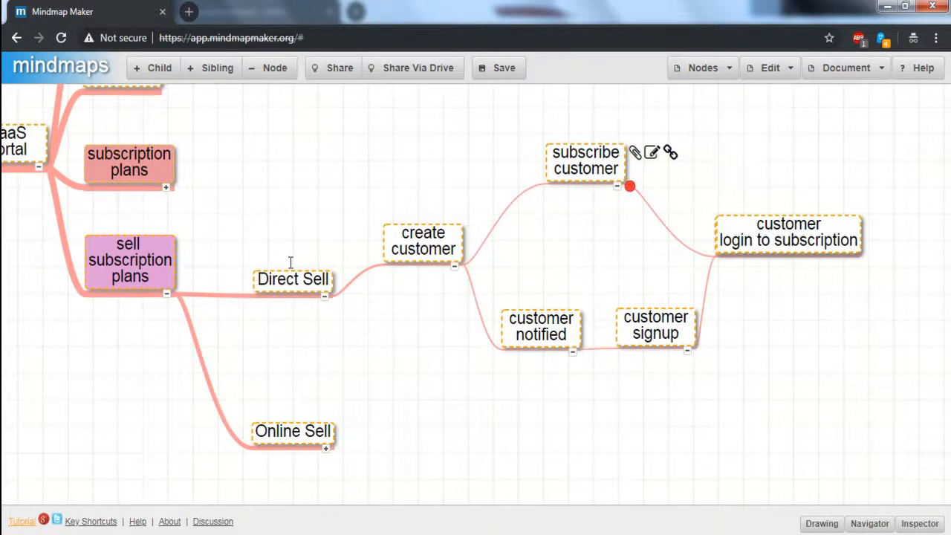
pyautogui.press('Down')
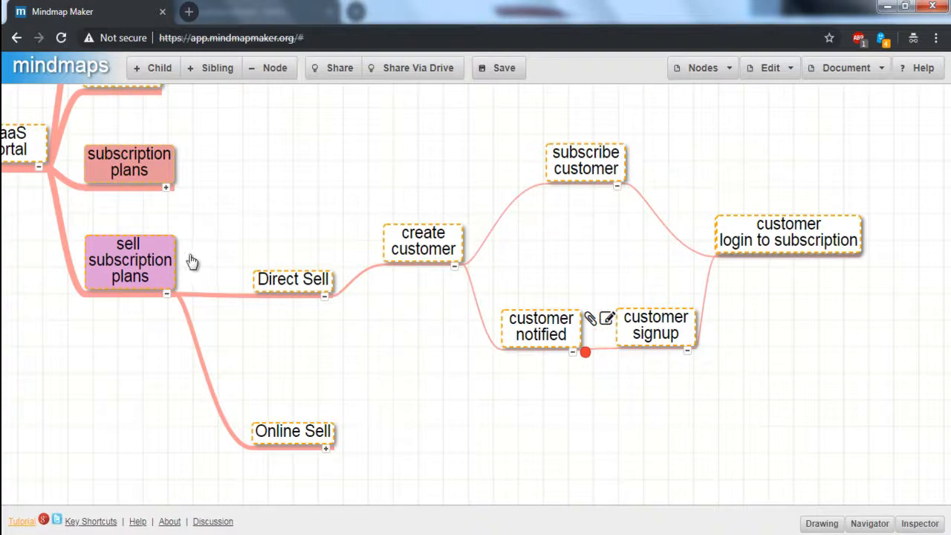
pyautogui.press('Right')
pyautogui.press('Right')
pyautogui.moveTo(295, 367); pyautogui.dragTo(276, 273)
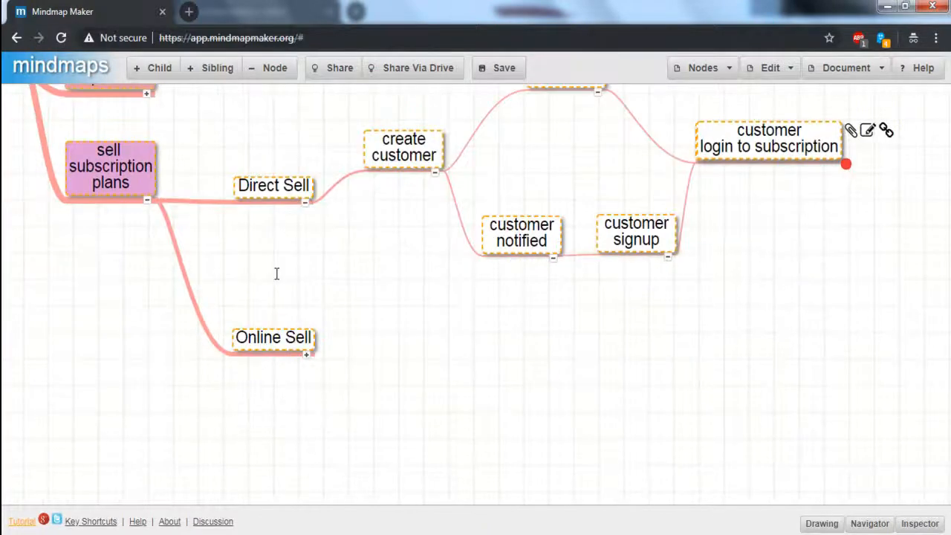
# Expand the Online Sell branch and step down through its seller, customer buys subscription and Subscription Fulfillment nodes.
pyautogui.press('Right')
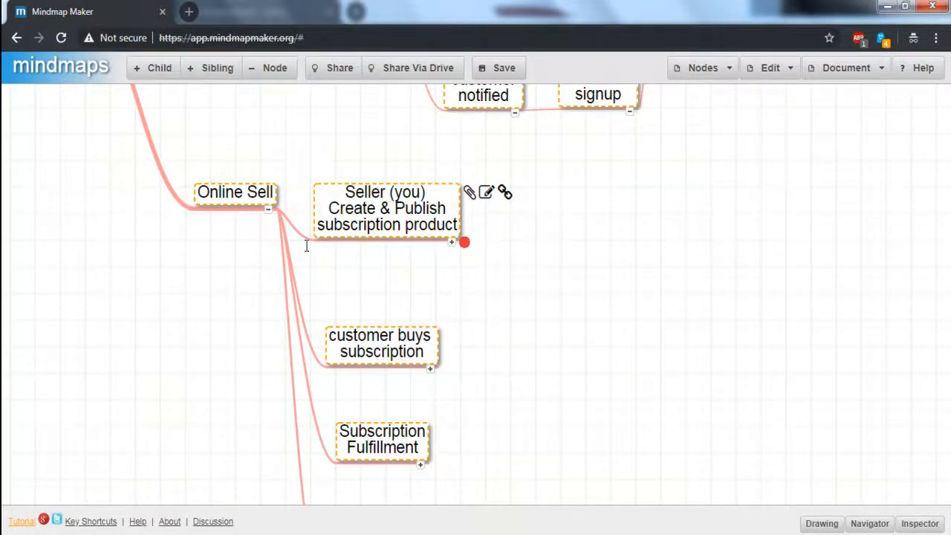
pyautogui.scroll(-1, 305, 281)
pyautogui.click(312, 269)
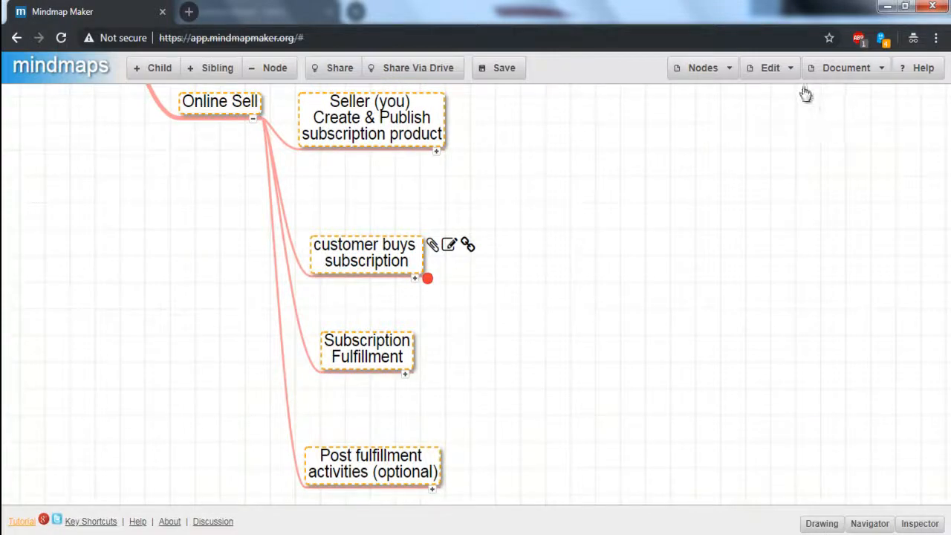
pyautogui.press('Down')
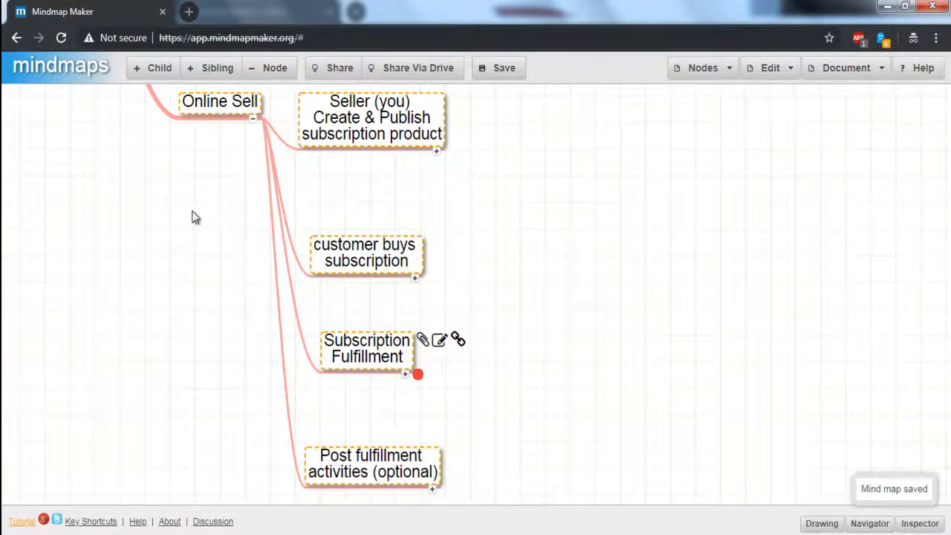
# Step along the Subscription Fulfillment chain to the customer notified for creating subscription node and back.
pyautogui.press('Right')
pyautogui.press('Right')
pyautogui.press('Right')
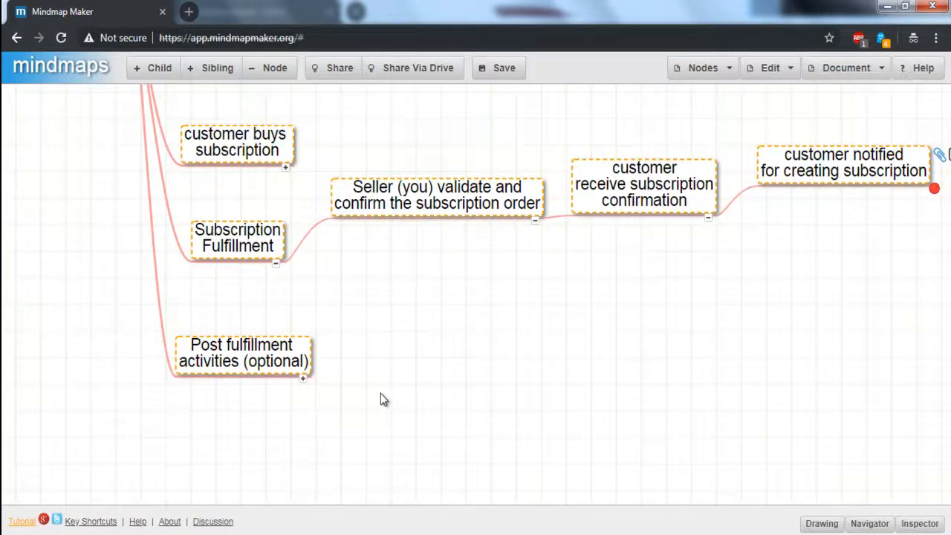
pyautogui.press('Left')
pyautogui.press('Left')
pyautogui.press('Left')
pyautogui.press('Right')
pyautogui.press('Right')
pyautogui.press('Right')
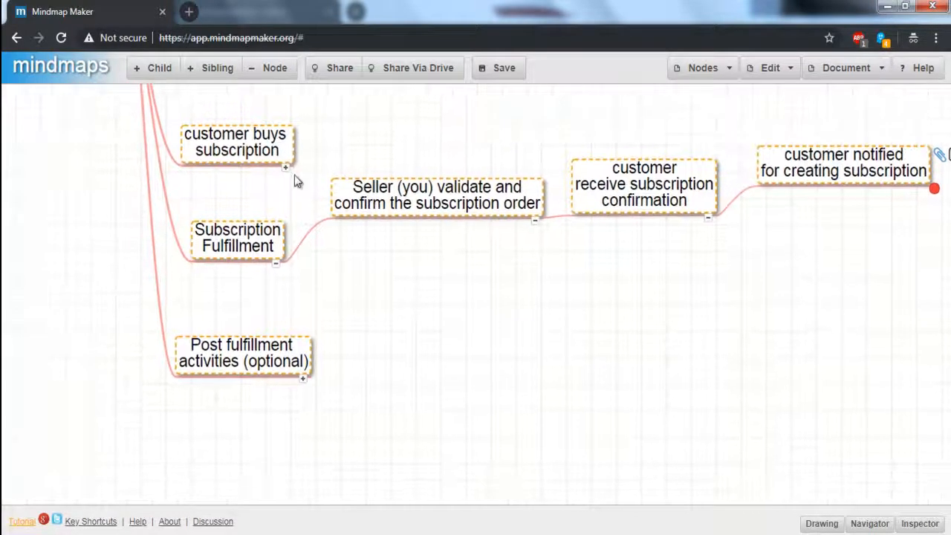
pyautogui.press('Left')
pyautogui.press('Left')
pyautogui.press('Left')
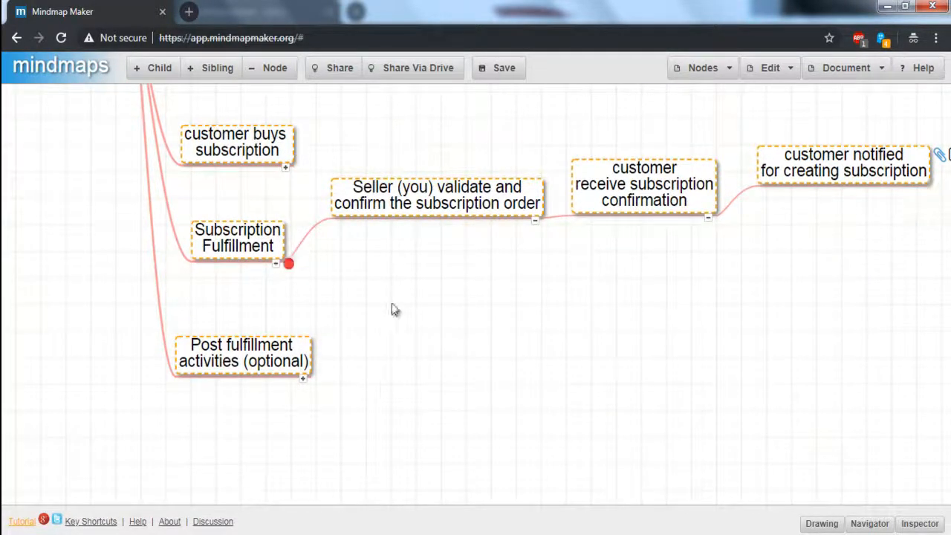
# Collapse the Subscription Fulfillment branch, then return to and collapse the Online Sell node.
pyautogui.press('space')
pyautogui.press('Down')
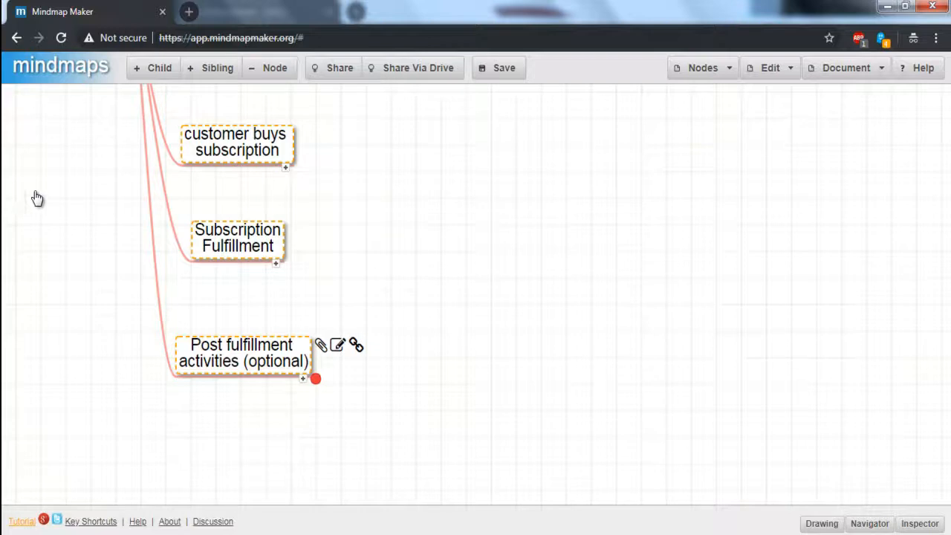
pyautogui.press('Up')
pyautogui.press('Up')
pyautogui.press('Up')
pyautogui.press('Left')
pyautogui.press('space')
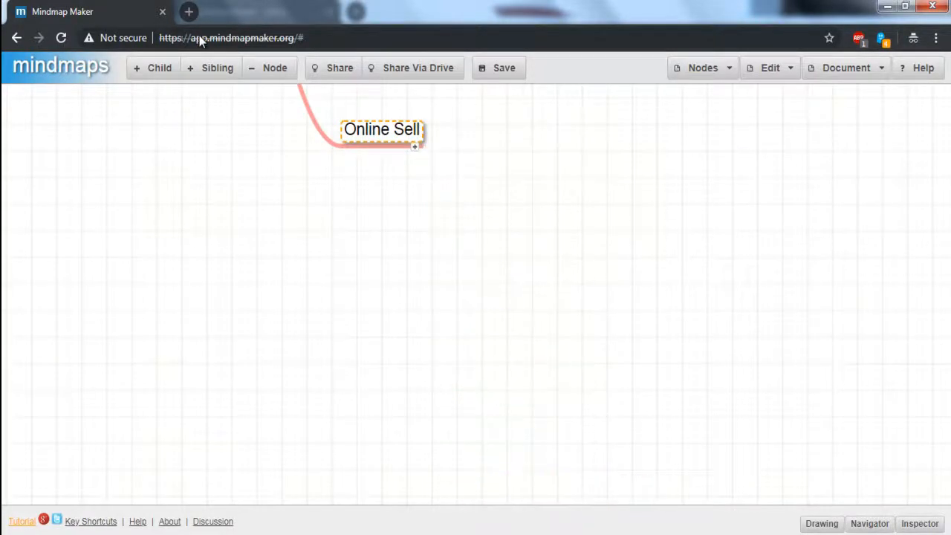